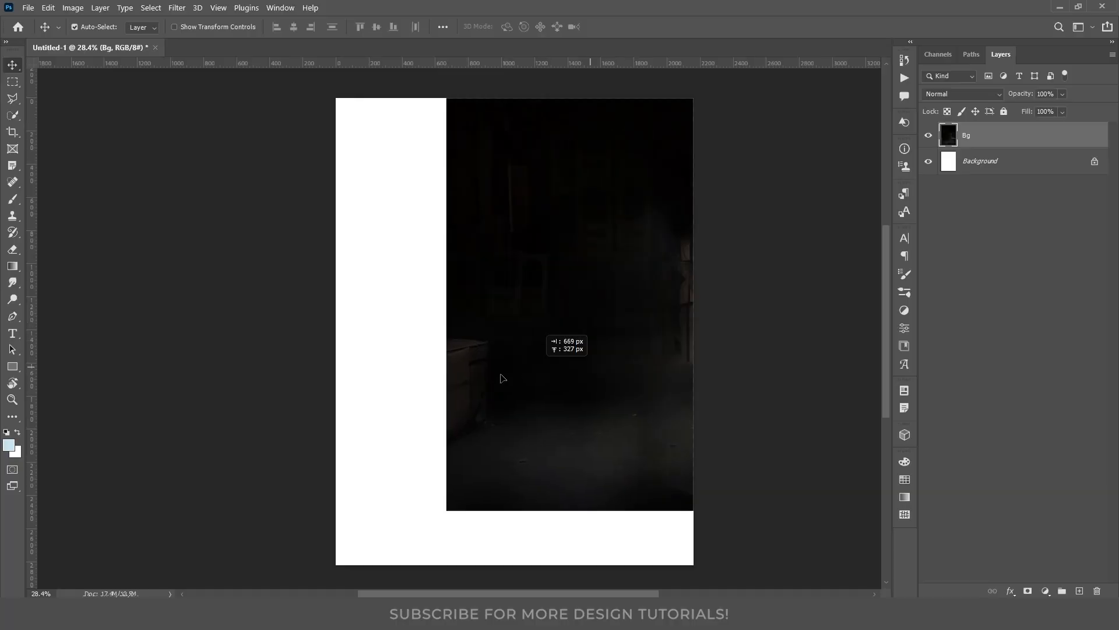
Drag the dark room Bg layer until it snaps to the poster canvas edges
left_click_drag(502, 380, 477, 399)
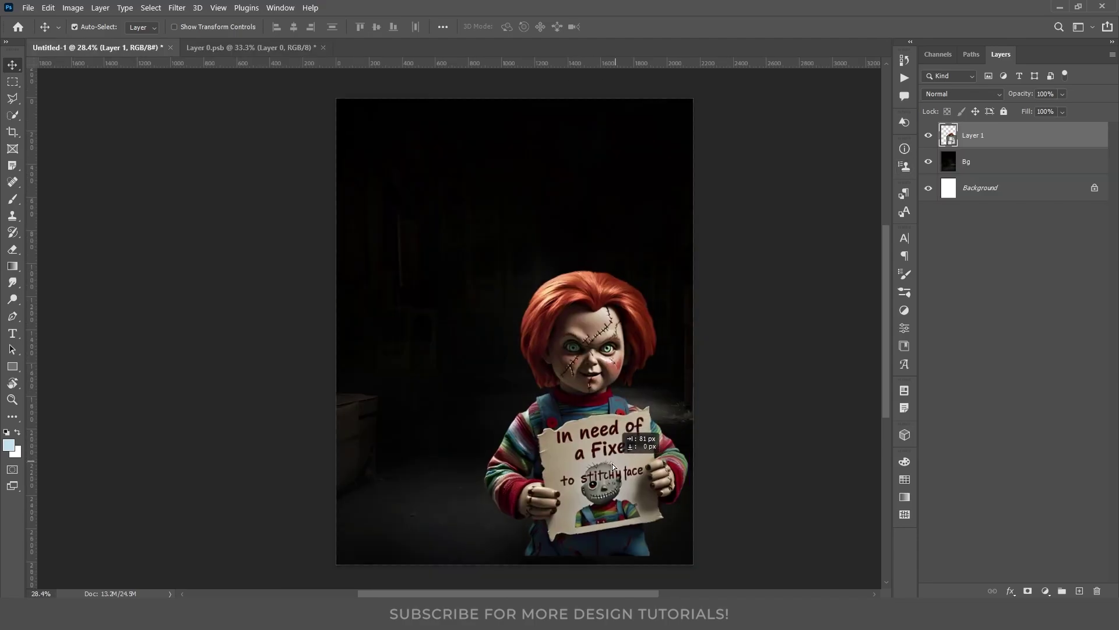
Position Chucky on the poster and trace the sign's outline with the Pen tool
left_click_drag(612, 463, 605, 471)
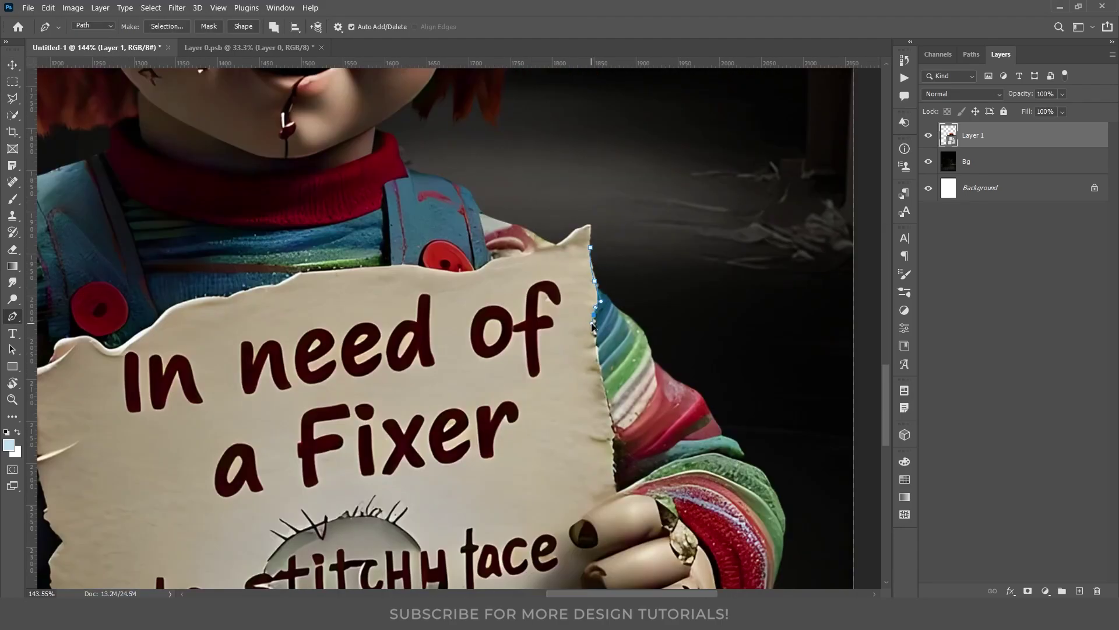
left_click(617, 505)
scroll(632, 392, "down", 5)
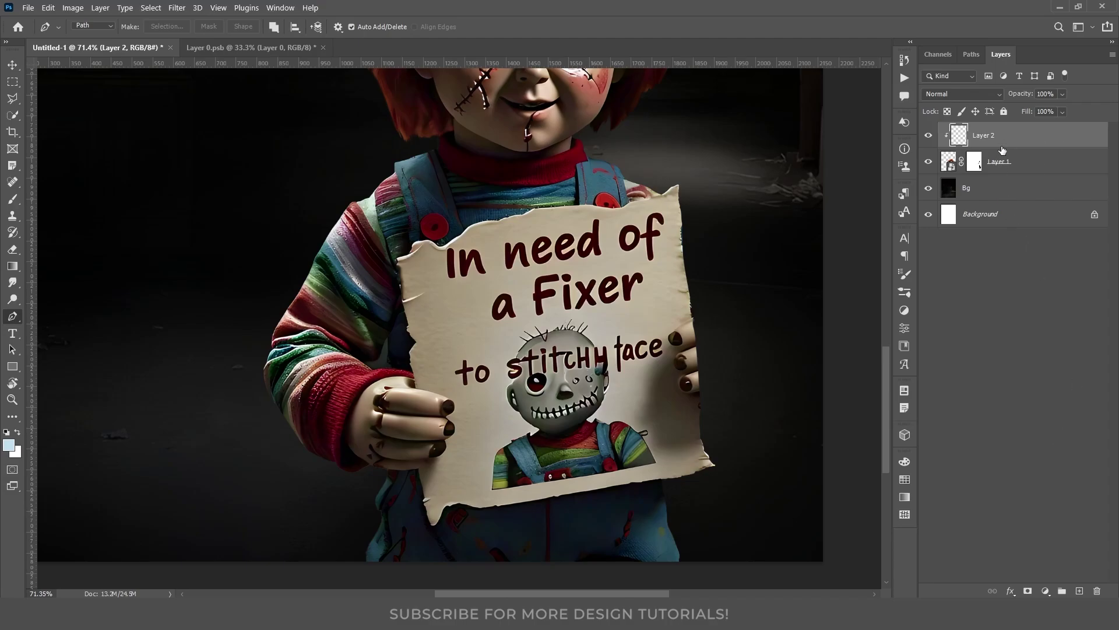
Turn the traced sign into a selection and paint beige over its writing
key("ctrl+Return")
key("b")
left_click(431, 251, "alt")
mouse_move(444, 256)
left_mouse_down()
mouse_move(500, 200)
mouse_move(641, 245)
mouse_move(677, 395)
mouse_move(642, 455)
mouse_move(554, 466)
mouse_move(513, 409)
mouse_move(467, 390)
mouse_move(606, 274)
mouse_move(589, 268)
left_mouse_up()
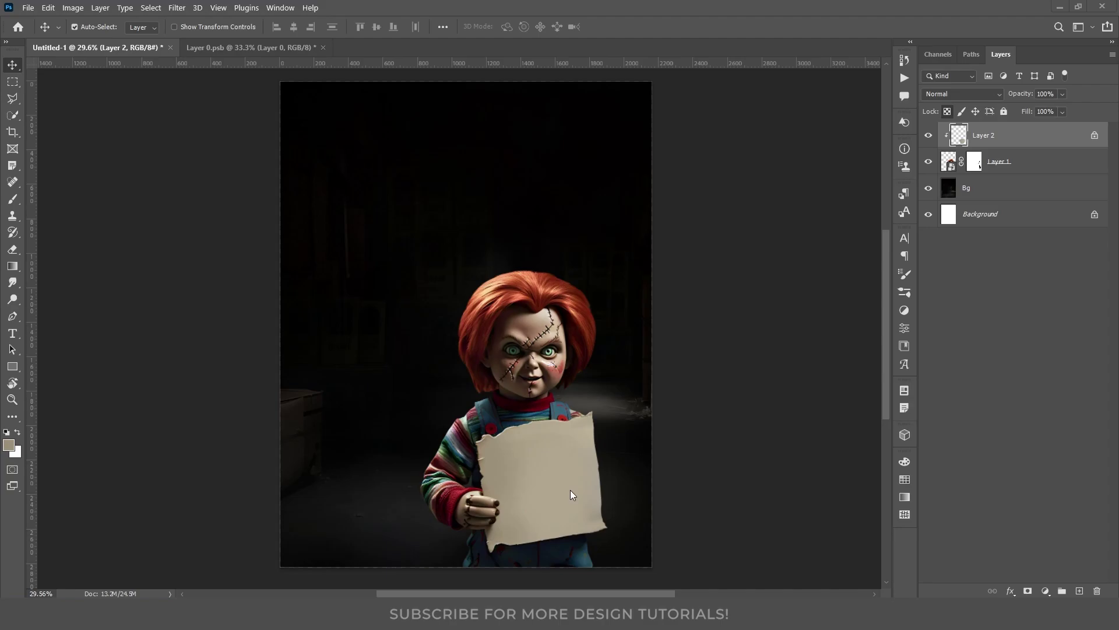
Lasso Chucky's sign-holding hand and copy it onto its own layer
left_click_drag(494, 99, 548, 235)
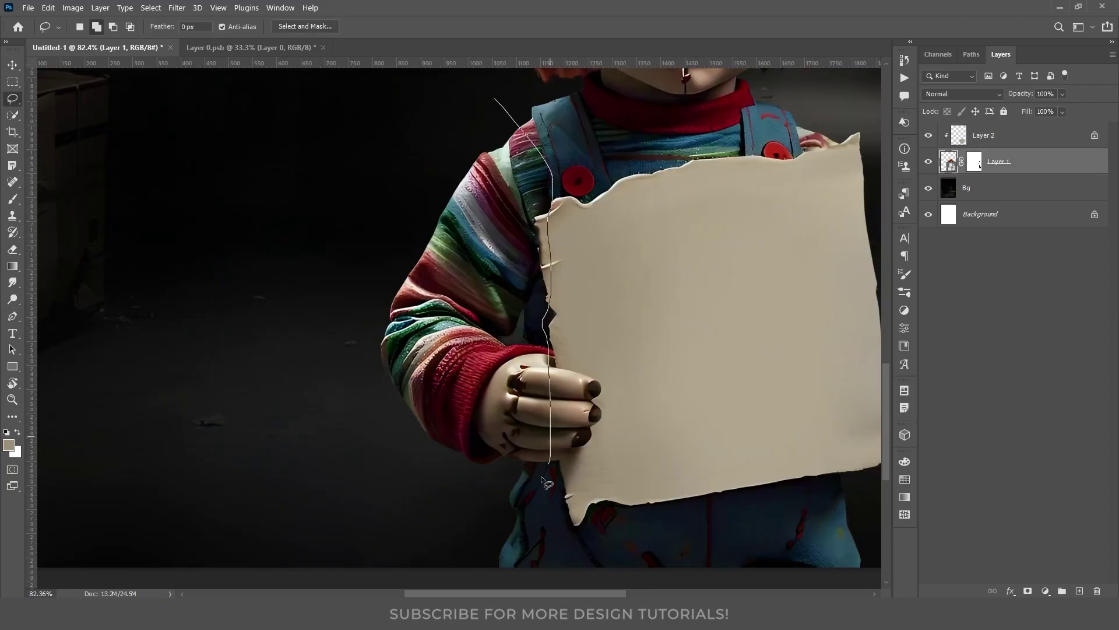
left_click_drag(346, 313, 414, 210)
key("ctrl+j")
Flip the copied hand horizontally, rotate it about -170°, and place it on Chucky's other side
key("ctrl+0")
key("ctrl+t")
right_click(435, 150)
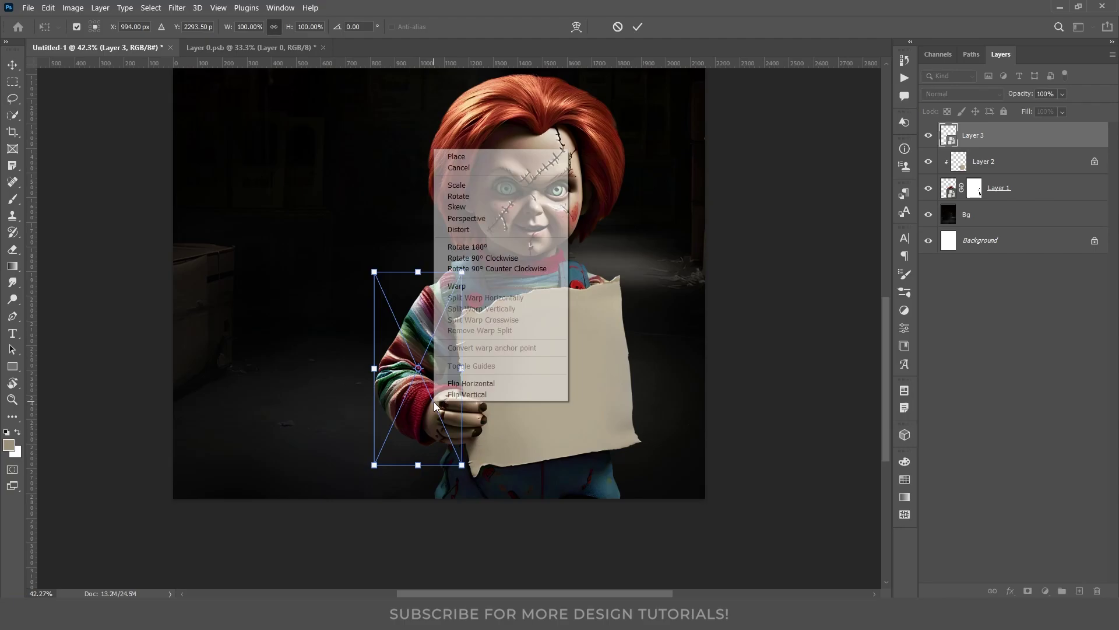
left_click(465, 388)
left_click_drag(432, 373, 632, 361)
left_click_drag(688, 466, 673, 424)
left_click_drag(616, 380, 644, 376)
key("Return")
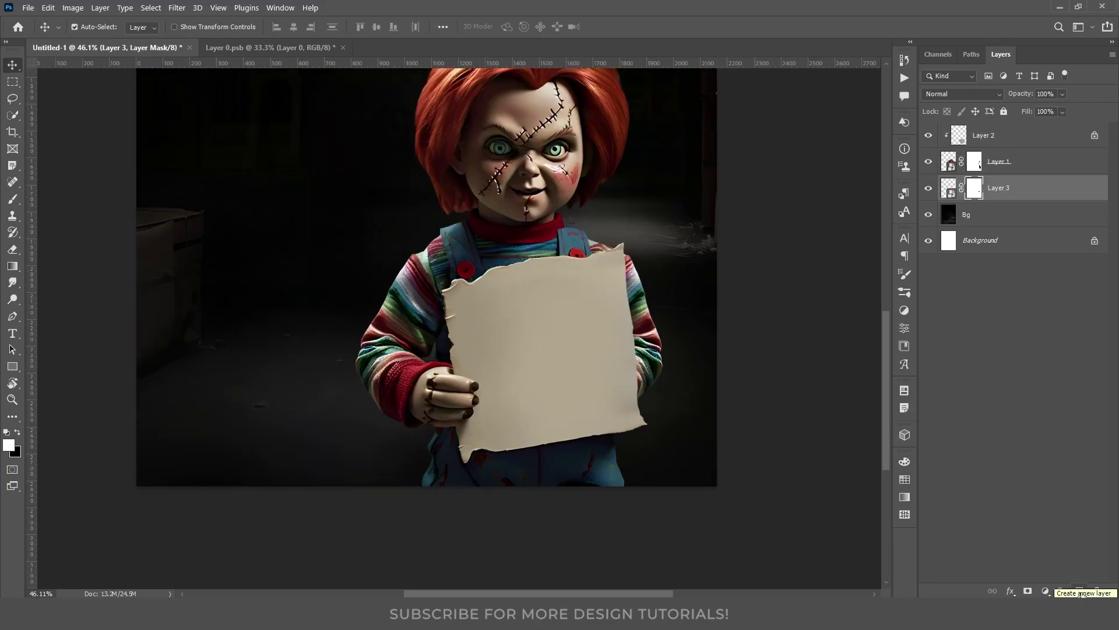
Add Layer 4 clipped to the mirrored hand, ready to paint in near-black
left_click(1079, 591)
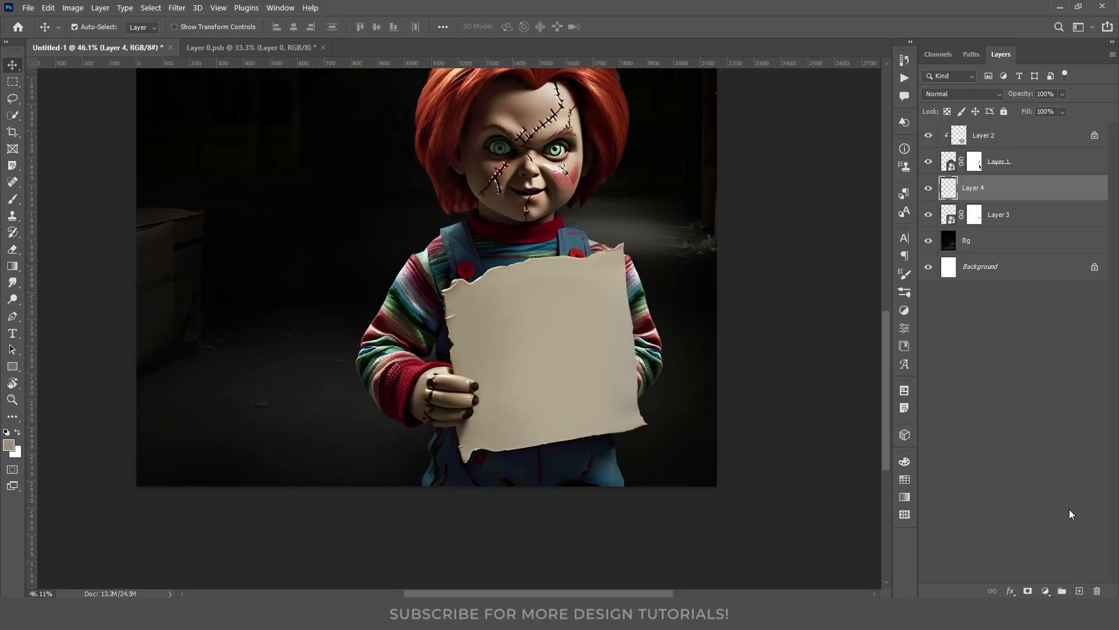
key("ctrl+alt+g")
key("b")
key("d")
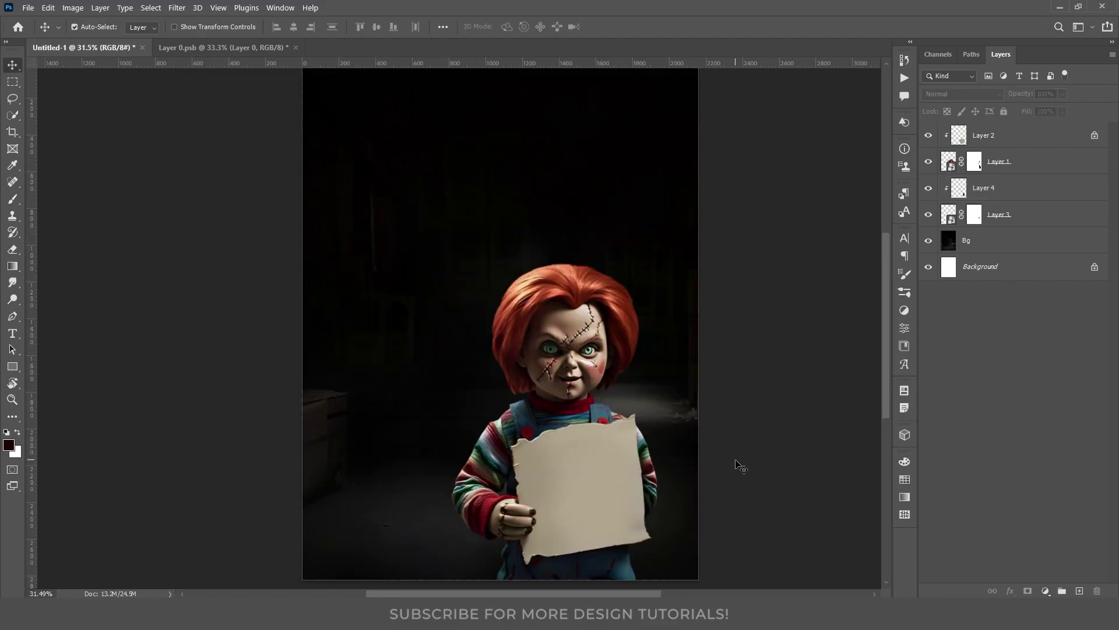
Group the Chucky layers, Layer 2 through Layer 3, into Group 1
left_click_drag(644, 89, 607, 201)
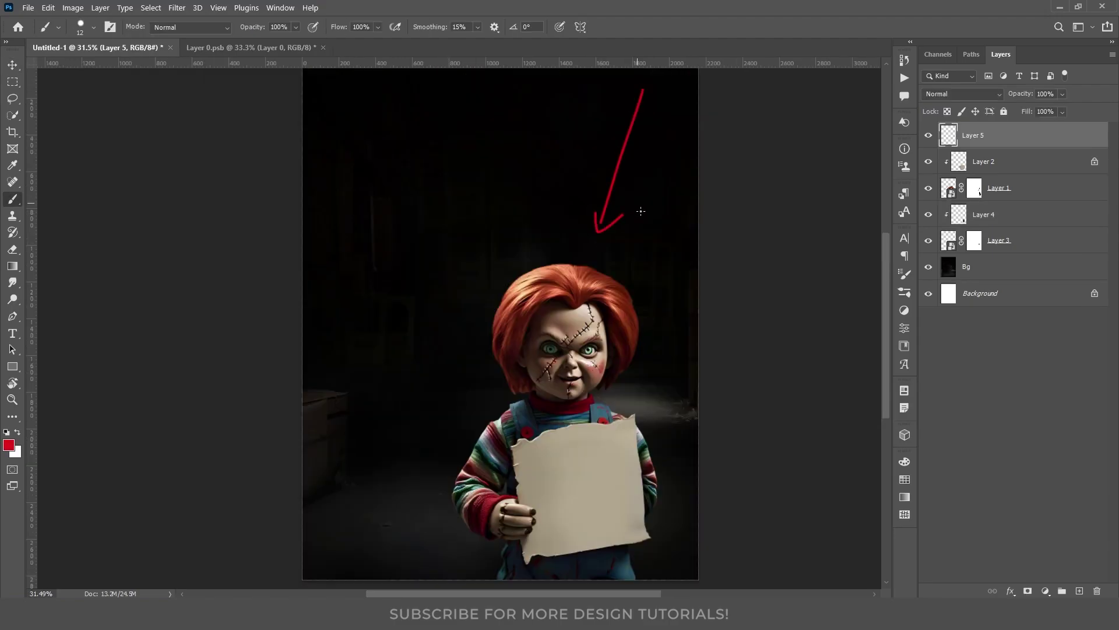
key("v")
left_click(1003, 241, "shift")
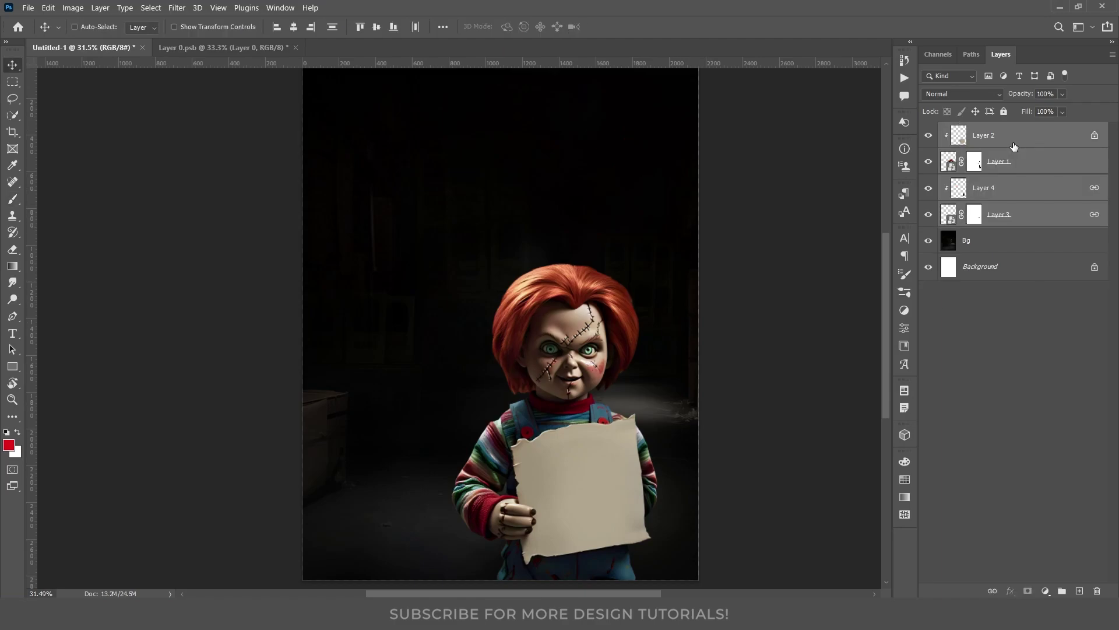
key("ctrl+g")
Add an Exposure adjustment clipped to Group 1, lowered to about -2.11
left_click(1045, 591)
left_click(1037, 434)
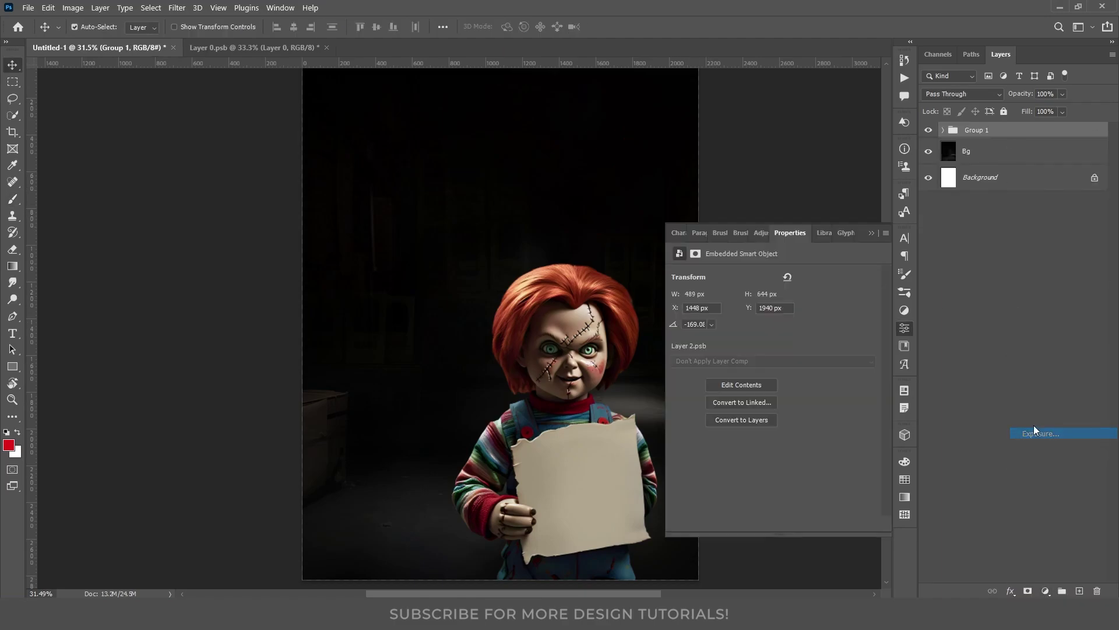
key("ctrl+alt+g")
left_click_drag(774, 307, 720, 319)
Paint the Exposure mask black at 50% opacity to keep Chucky's head and face lit
left_click(695, 253)
key("b")
key("d")
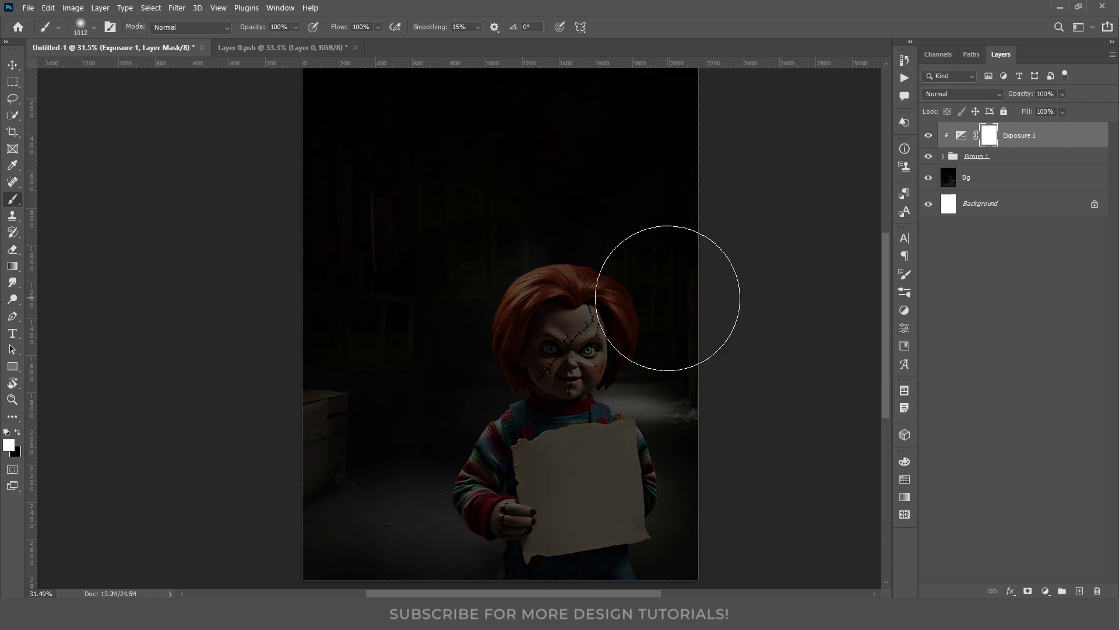
key("x")
key("5")
key("bracketright")
mouse_move(693, 194)
left_mouse_down()
mouse_move(692, 387)
mouse_move(781, 411)
mouse_move(682, 300)
mouse_move(602, 169)
left_mouse_up()
key("x")
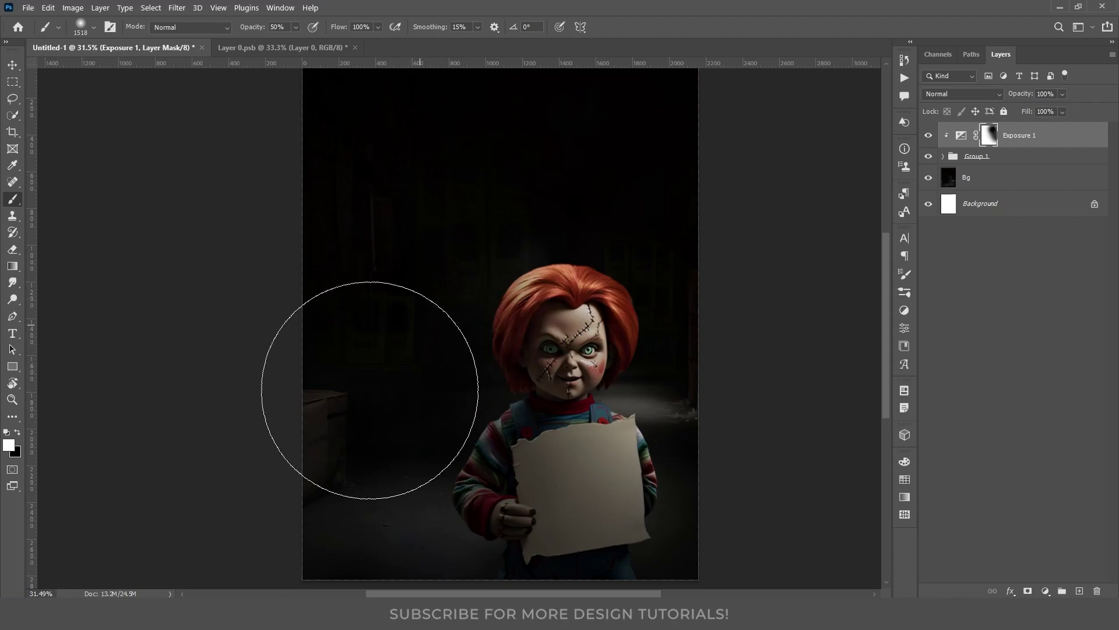
left_click_drag(437, 537, 420, 588)
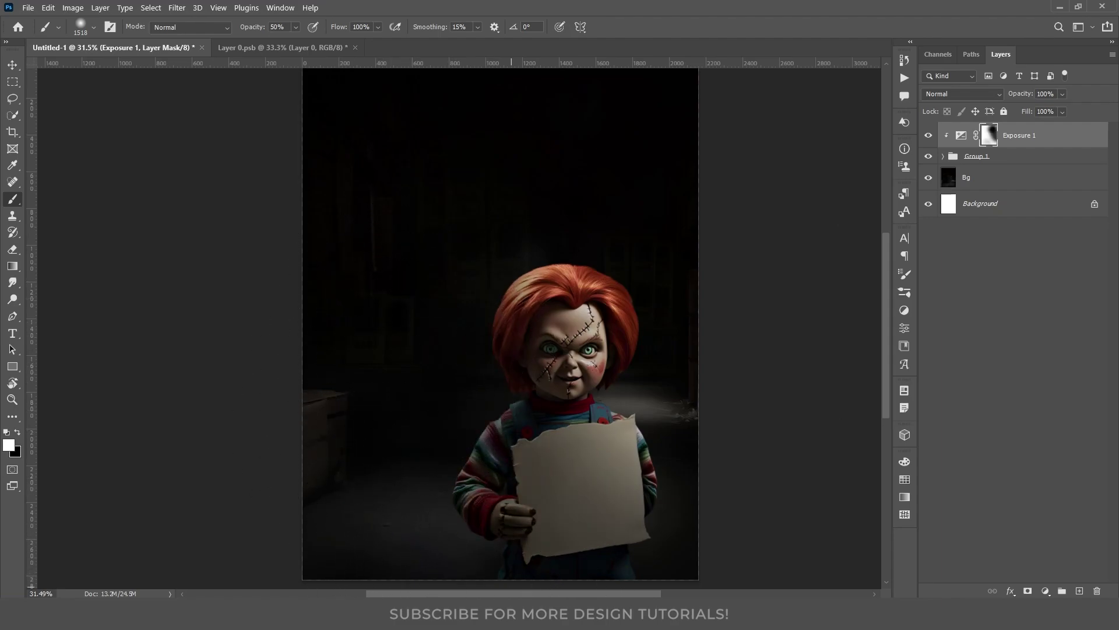
key("x")
key("v")
left_click(1046, 590)
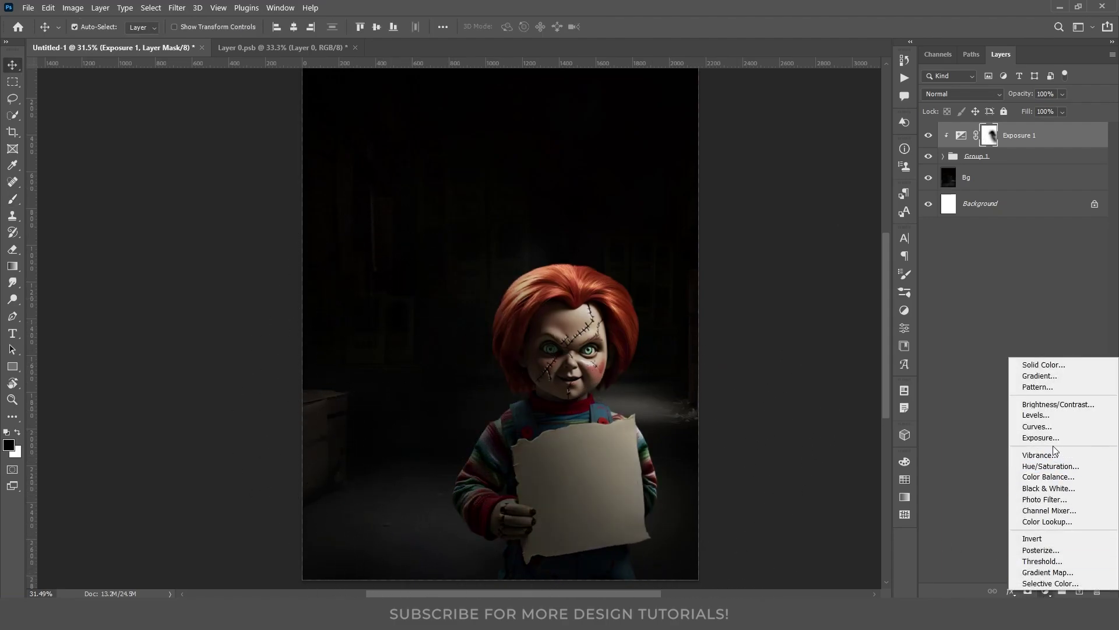
Add a darkening Curves adjustment, invert its mask, and paint it in across the upper image
left_click(1037, 426)
left_click_drag(867, 307, 865, 404)
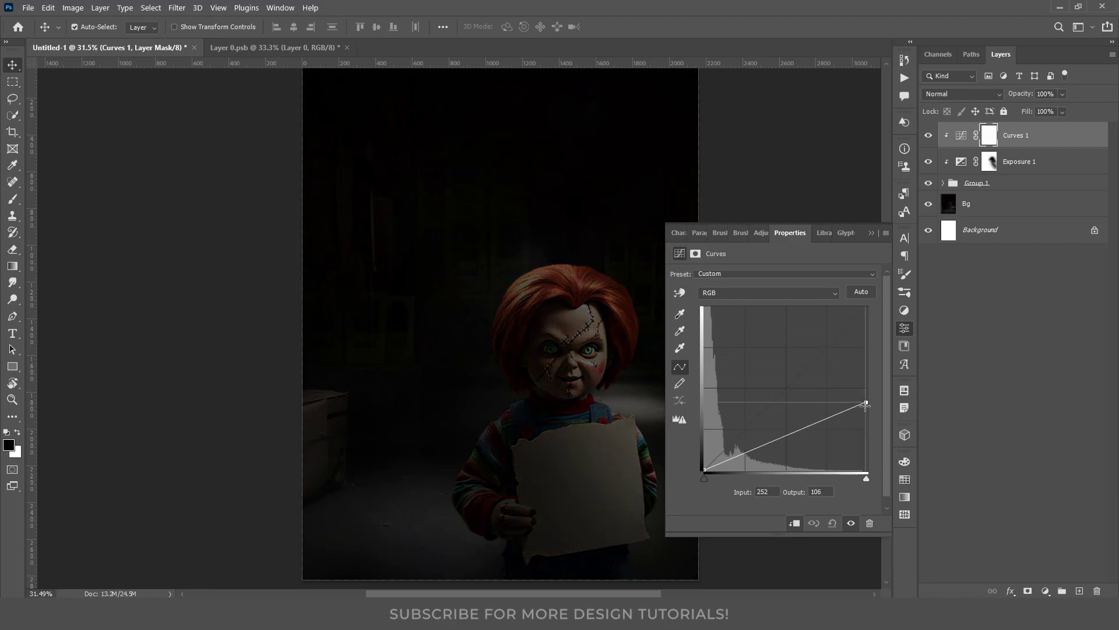
left_click(987, 143)
key("ctrl+i")
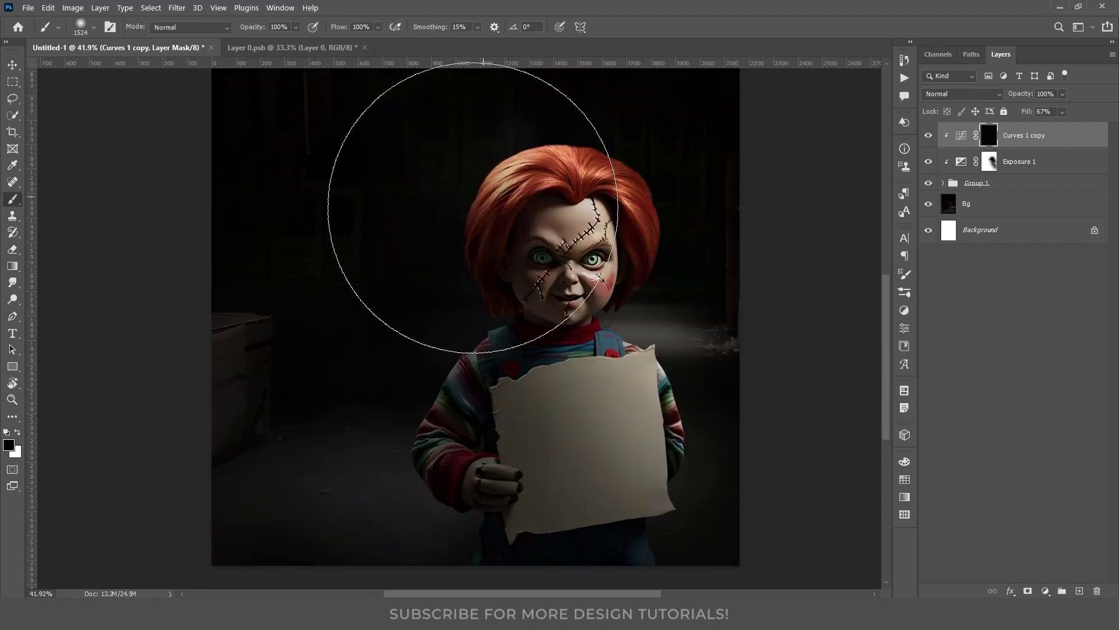
mouse_move(400, 175)
left_mouse_down()
mouse_move(400, 295)
mouse_move(355, 362)
mouse_move(451, 450)
mouse_move(408, 342)
mouse_move(387, 195)
mouse_move(374, 212)
mouse_move(559, 470)
mouse_move(654, 495)
mouse_move(537, 444)
mouse_move(379, 187)
mouse_move(607, 404)
left_mouse_up()
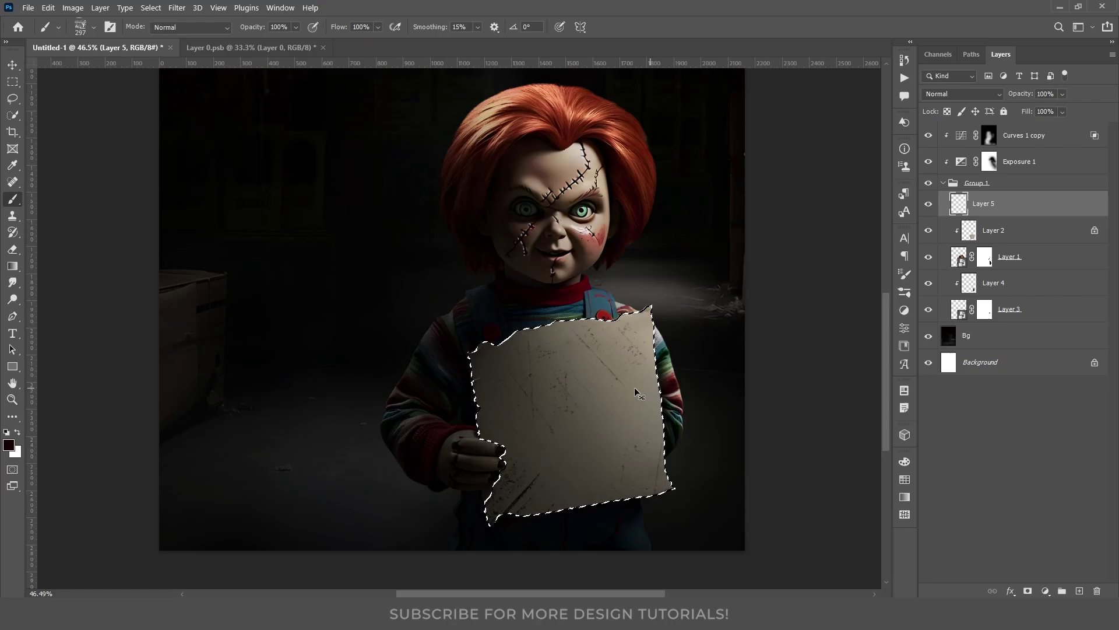
Add the two-line text 'In need of a fixer to stitch my face.' on the sign, rotated about -7°
key("t")
left_click_drag(483, 358, 638, 473)
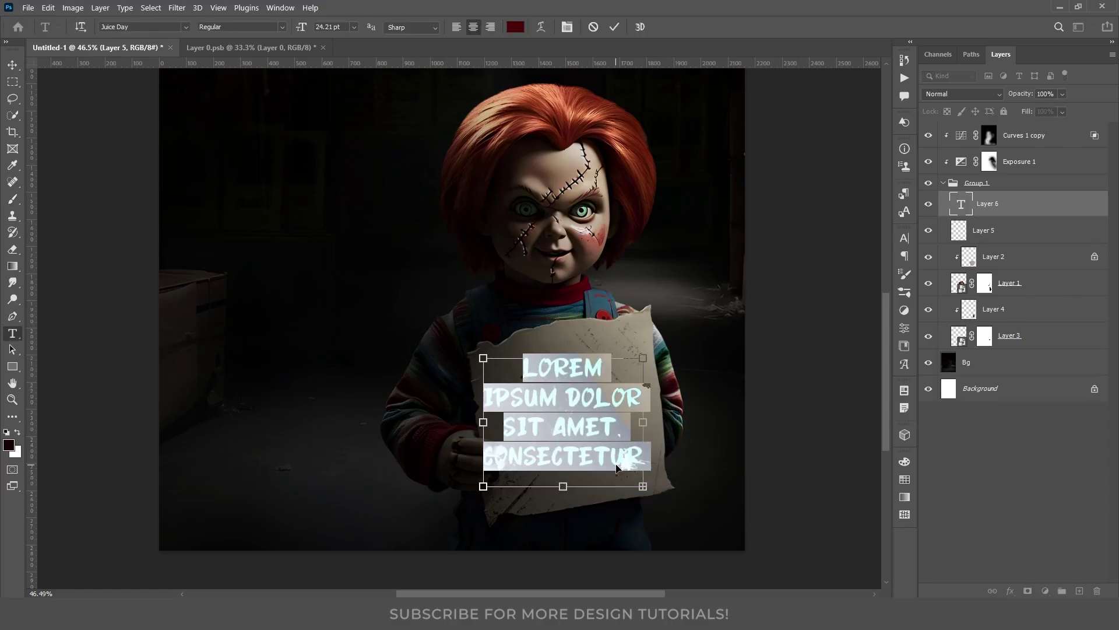
type("In need of a fixer to stitch my face.")
key("ctrl+t")
left_click_drag(694, 441, 691, 414)
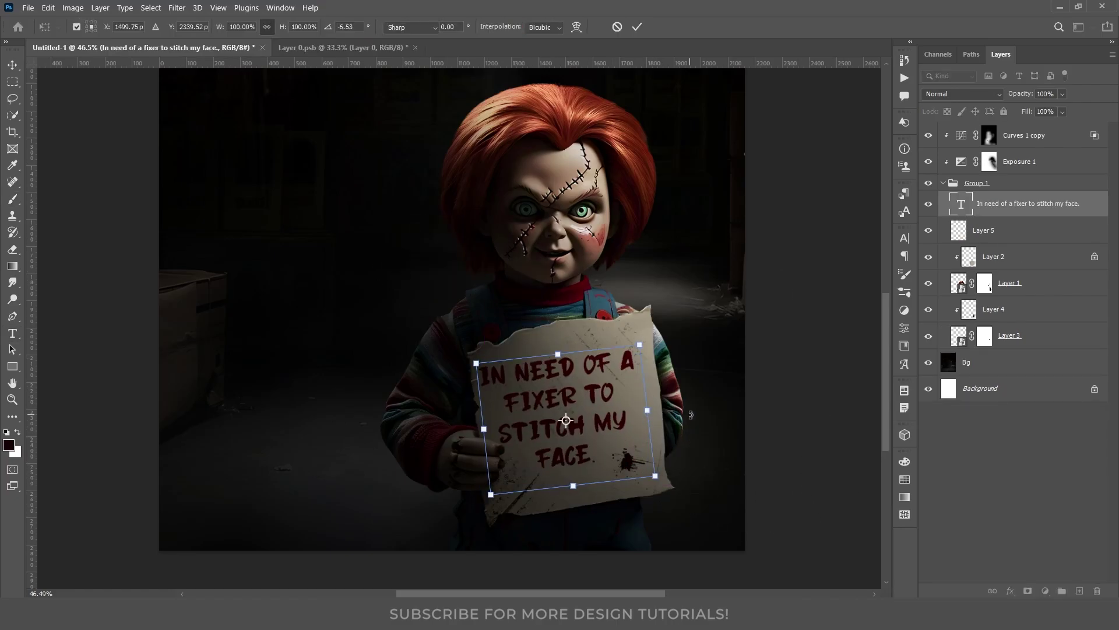
key("Return")
left_click(619, 365)
key("Return")
key("ctrl+Return")
key("ctrl+t")
left_click_drag(728, 478, 655, 414)
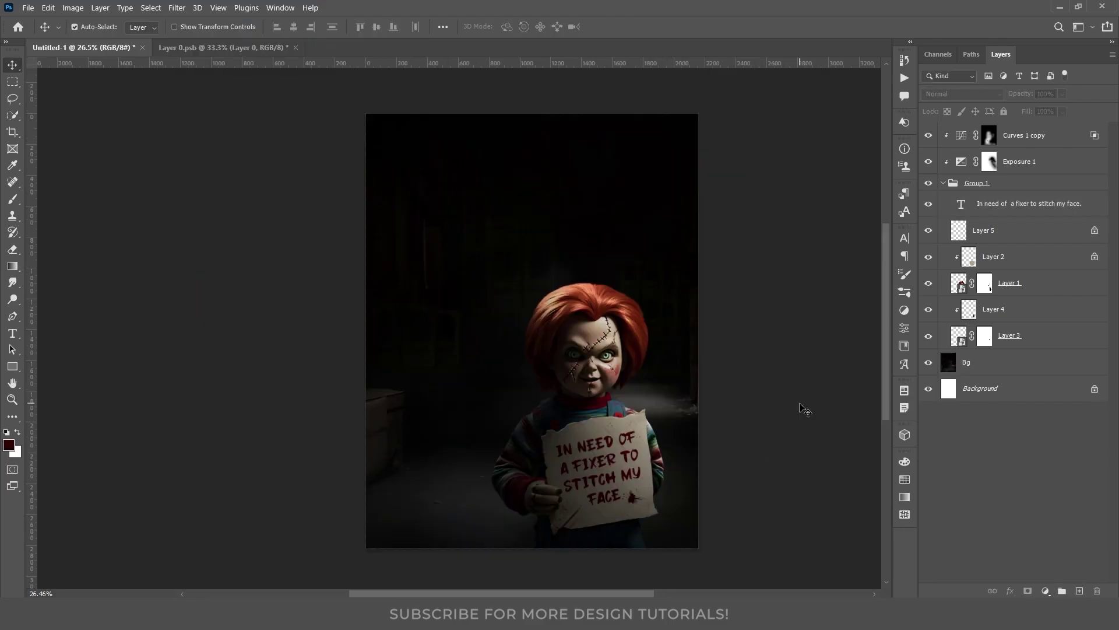
Add a HorrorBlue.3DL Color Lookup adjustment with Color Dodge blending
left_click(944, 183)
left_click(1045, 591)
left_click(1049, 527)
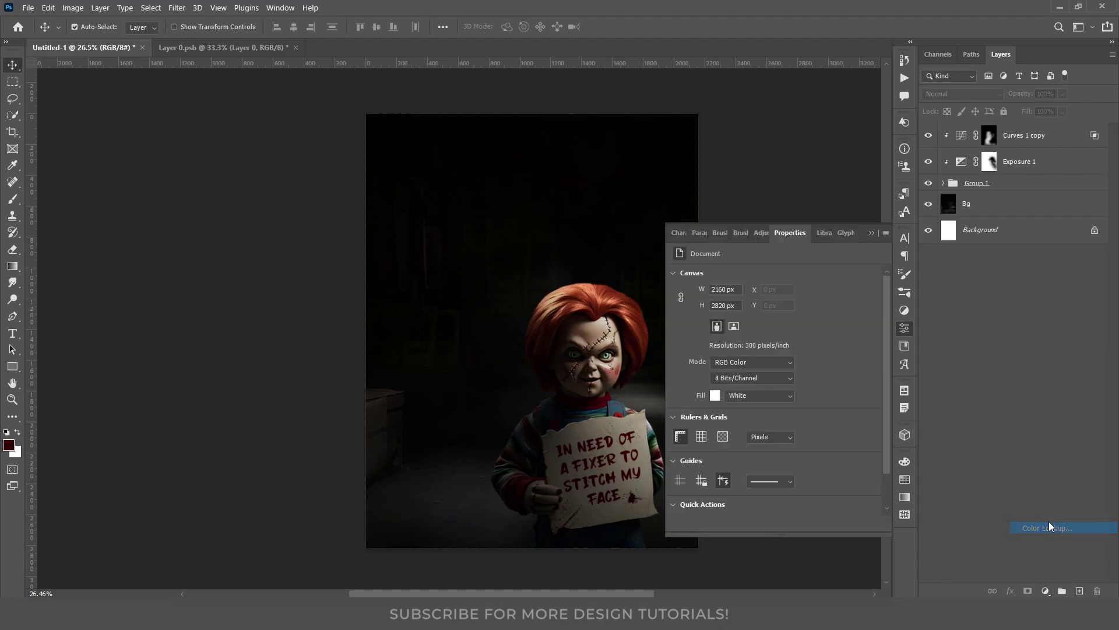
left_click(800, 277)
left_click(770, 249)
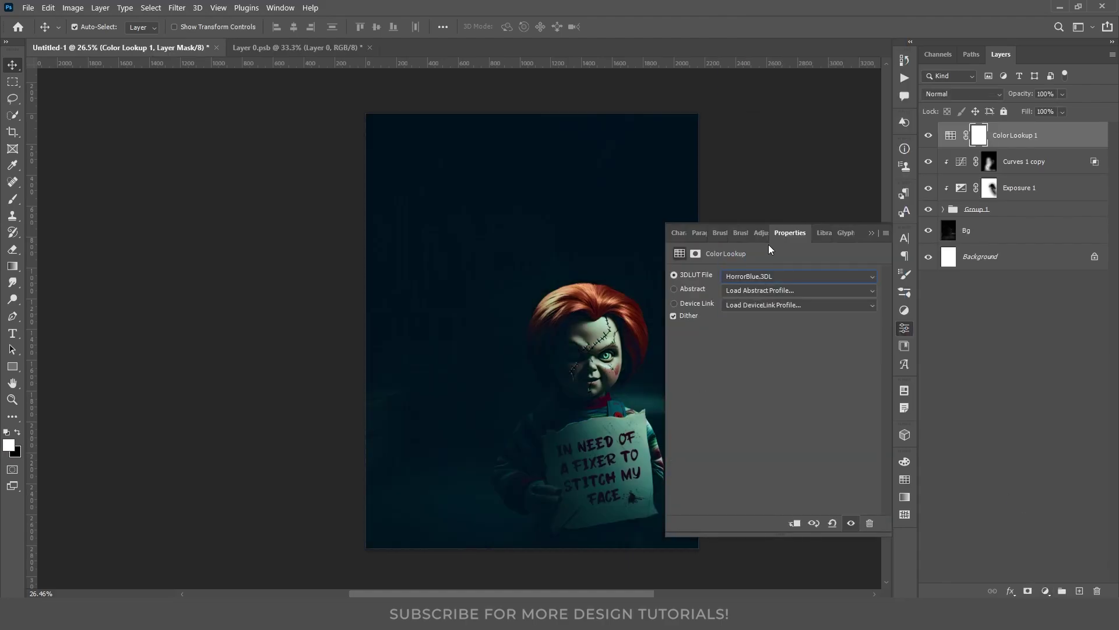
left_click(936, 97)
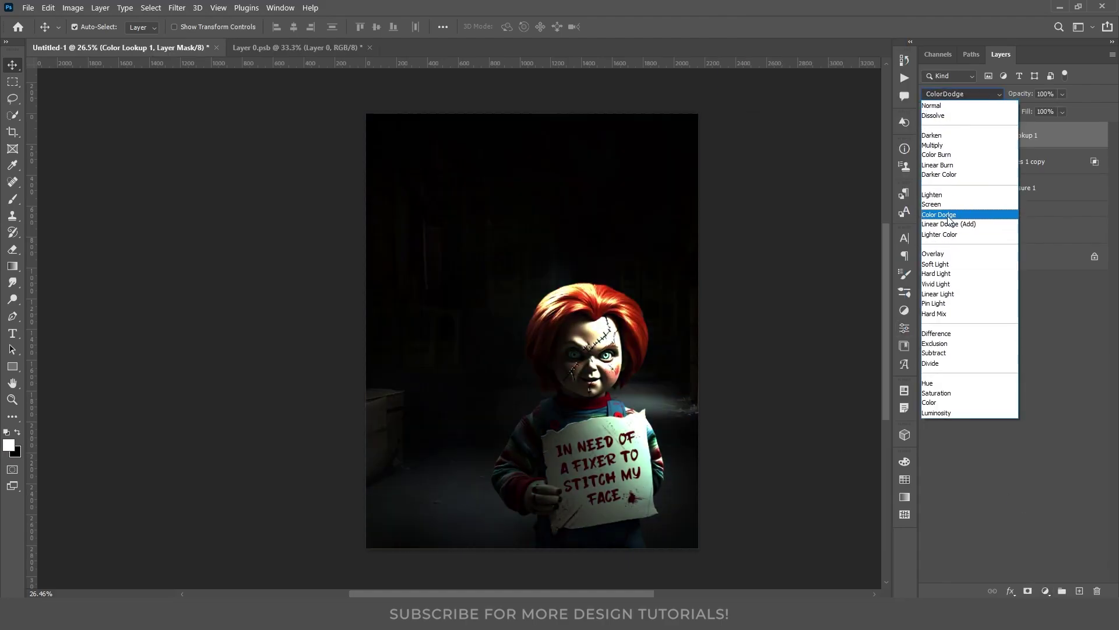
left_click(948, 216)
left_click(1062, 112)
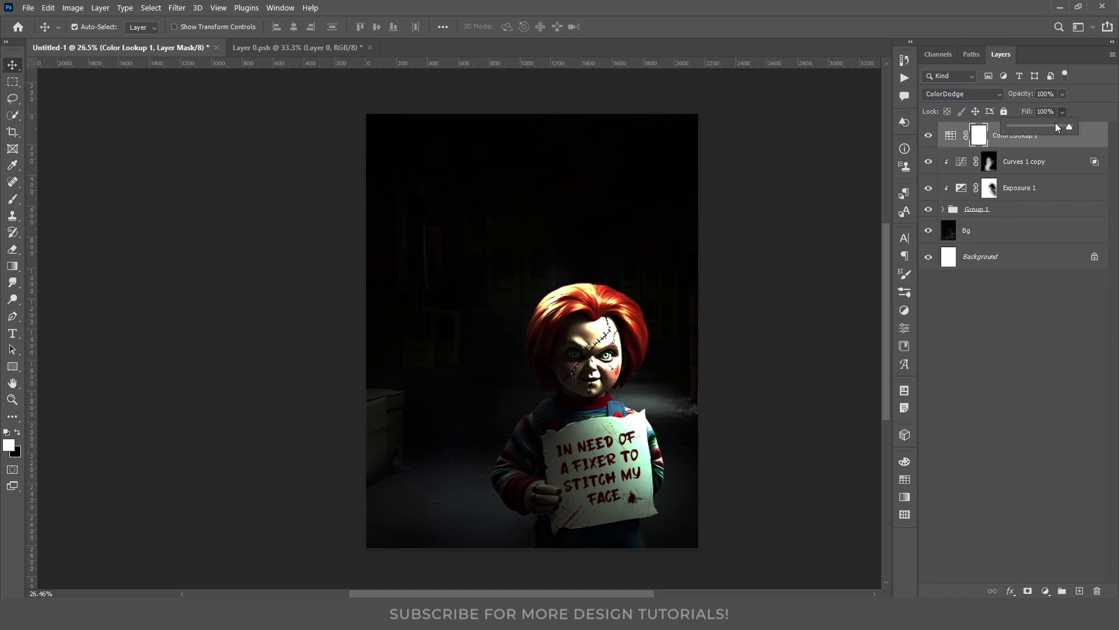
left_click(1043, 350)
Add a Photo Filter adjustment layer using the Green preset
left_click(1045, 591)
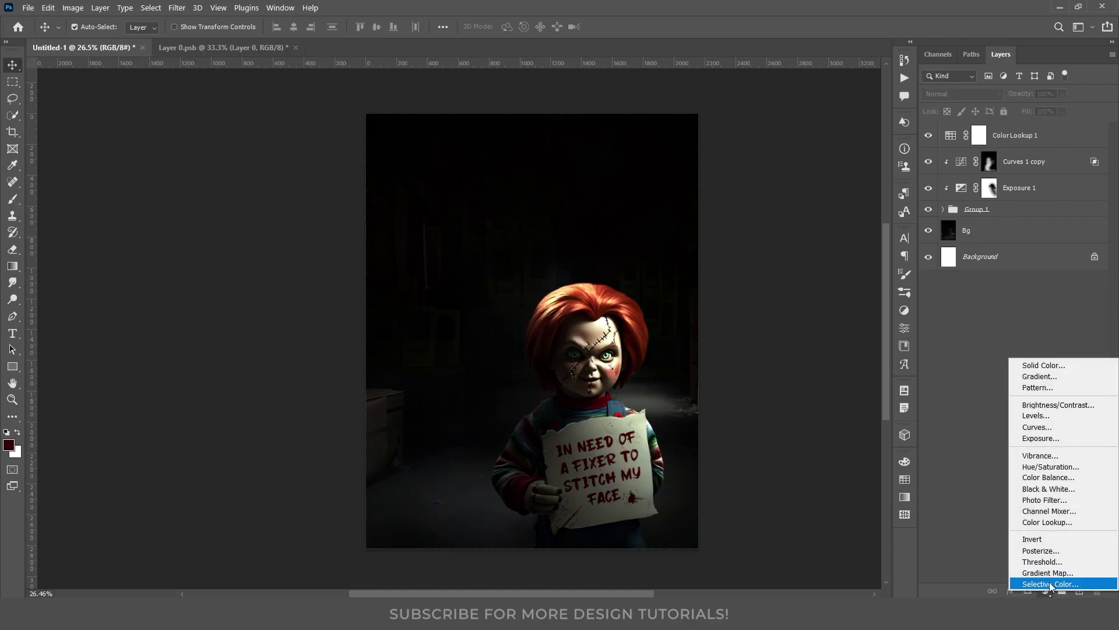
left_click(1059, 502)
left_click(758, 274)
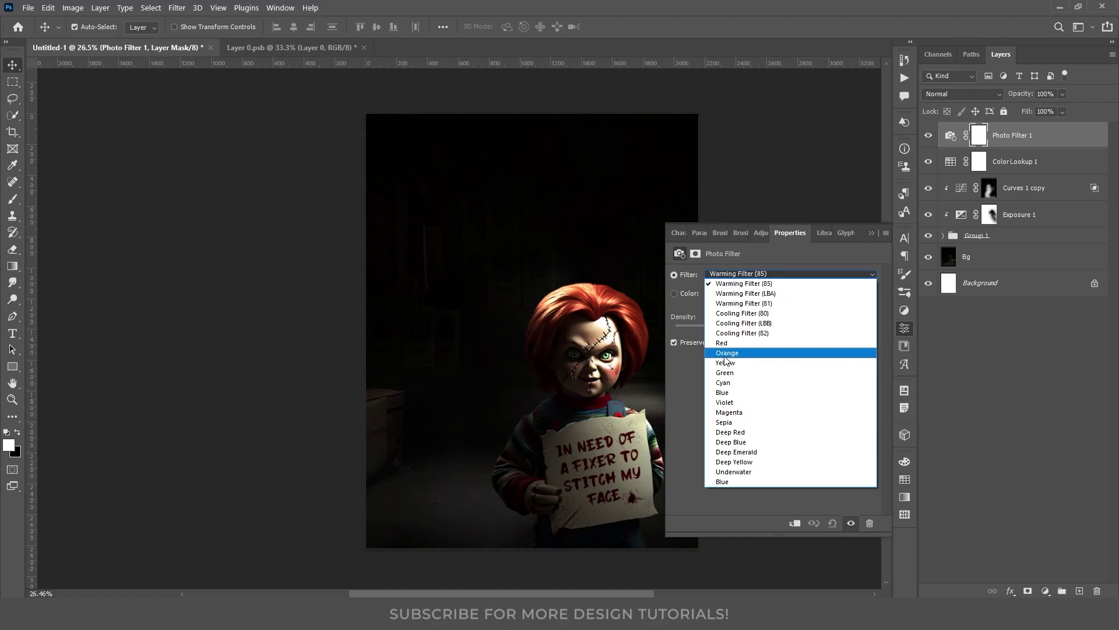
left_click(723, 376)
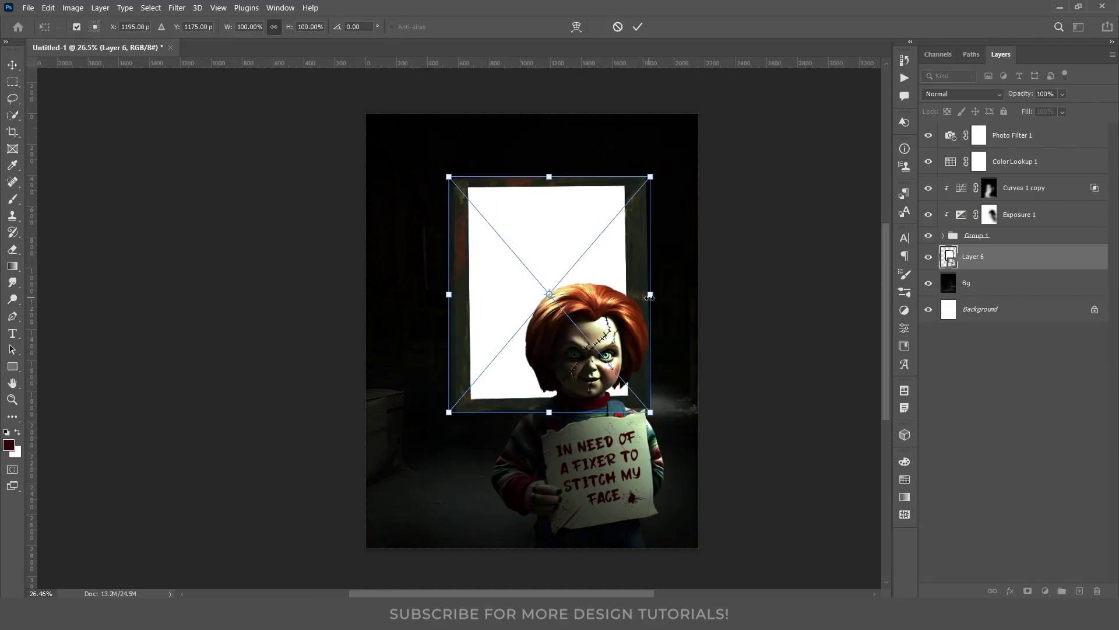
Narrow the mirror frame image and move it to the lower left
left_click_drag(654, 296, 579, 294)
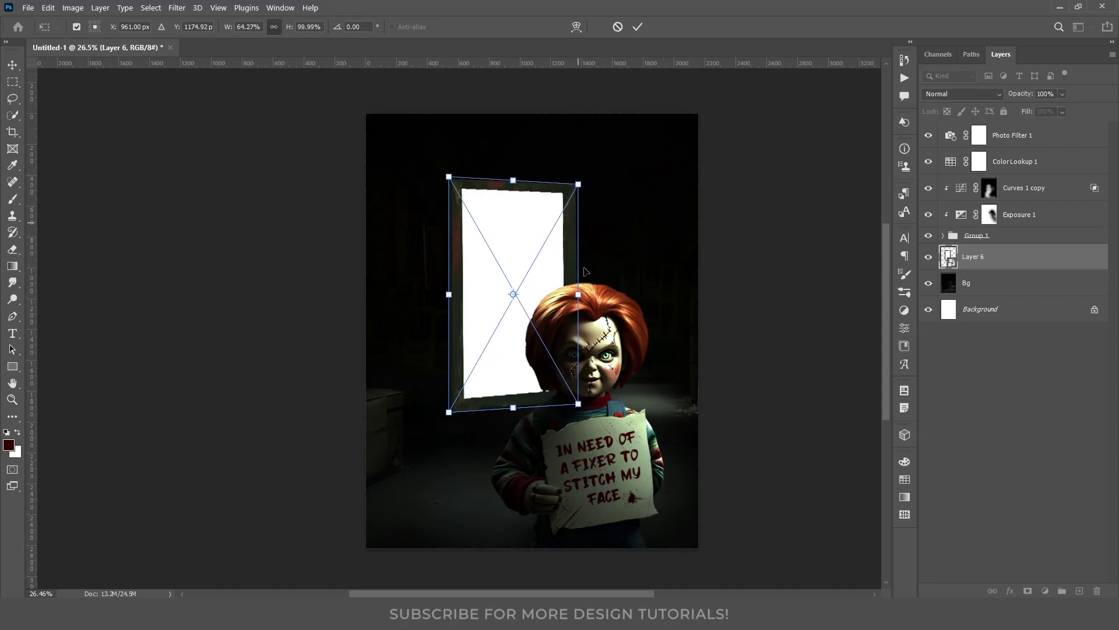
key("Return")
left_click_drag(563, 256, 493, 322)
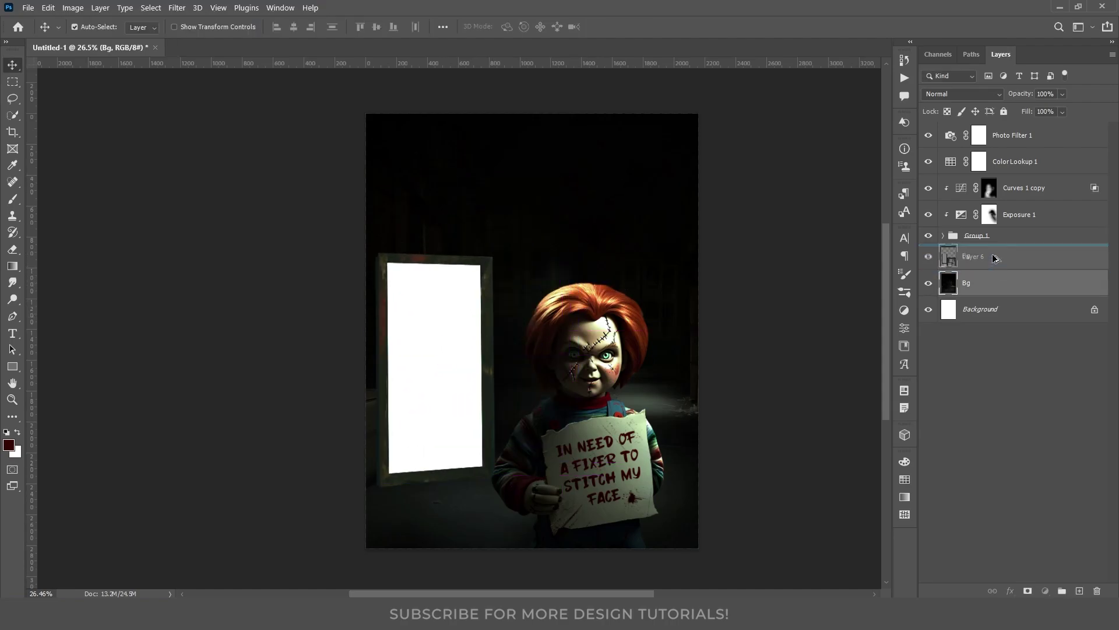
Flip a background copy horizontally above the frame and mask it to the mirror glass
left_click_drag(991, 286, 992, 250)
key("ctrl+t")
right_click(599, 115)
left_click(652, 366)
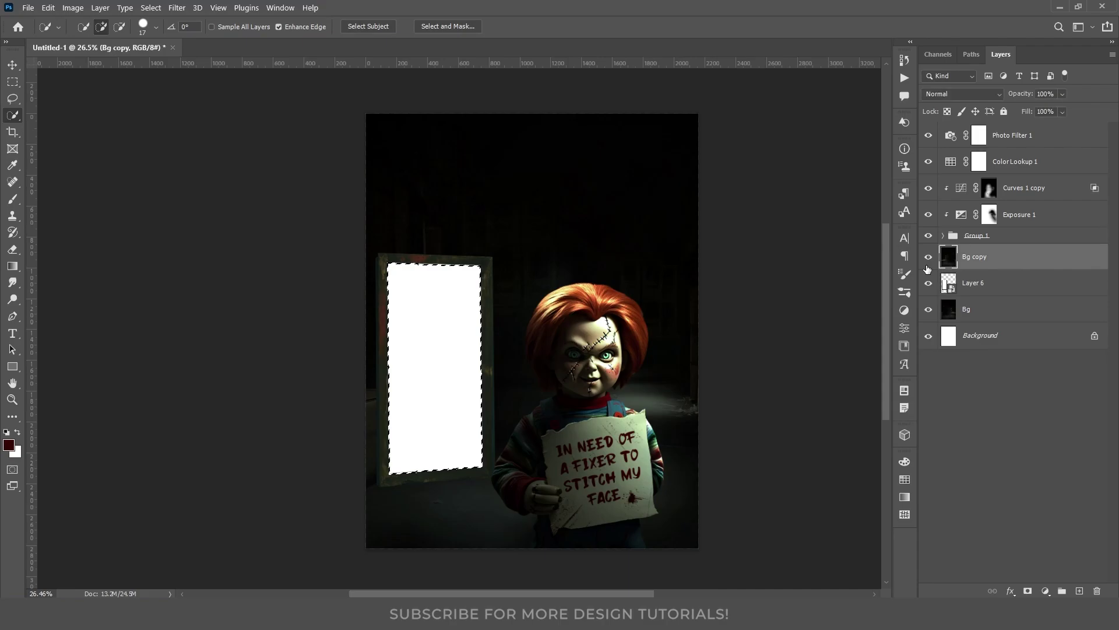
left_click(928, 259)
left_click(1028, 591)
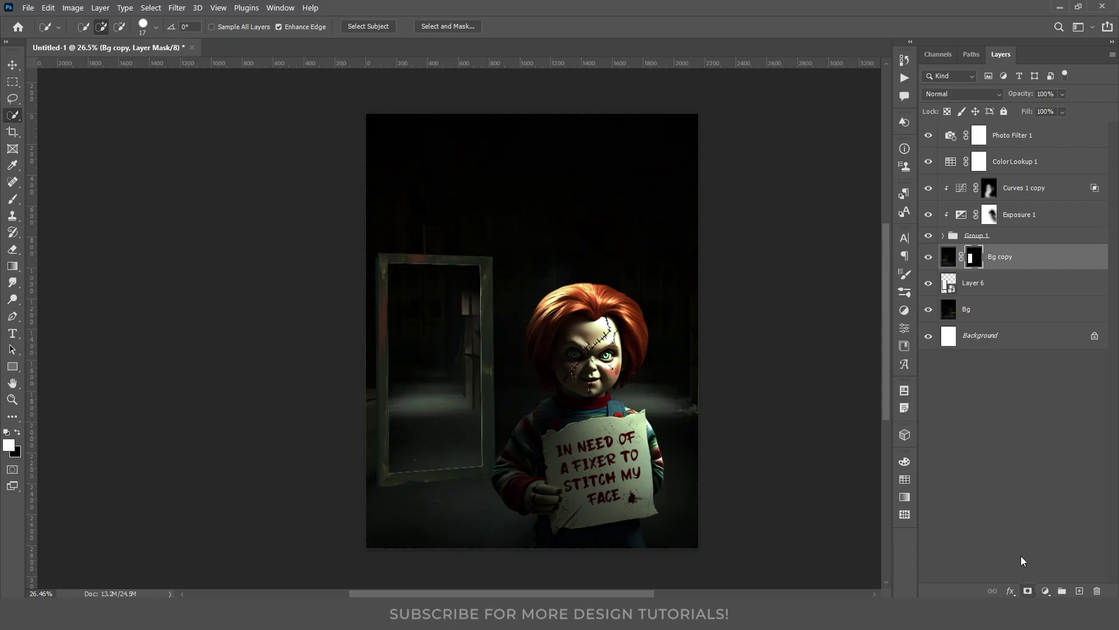
Group the mirror frame and flipped corridor copy into Group 2
key("v")
left_click(1004, 283, "shift")
key("ctrl+g")
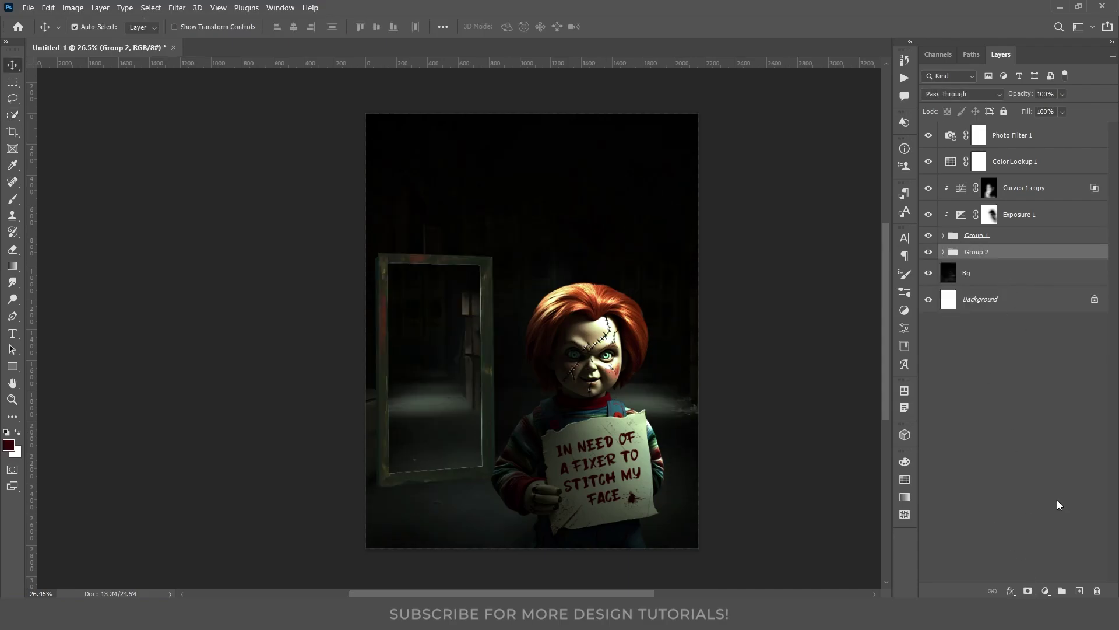
left_click(1045, 590)
Add a Curves layer clipped to the mirror group, pulling the highlights down
left_click(1064, 437)
key("ctrl+alt+g")
left_click_drag(868, 307, 913, 402)
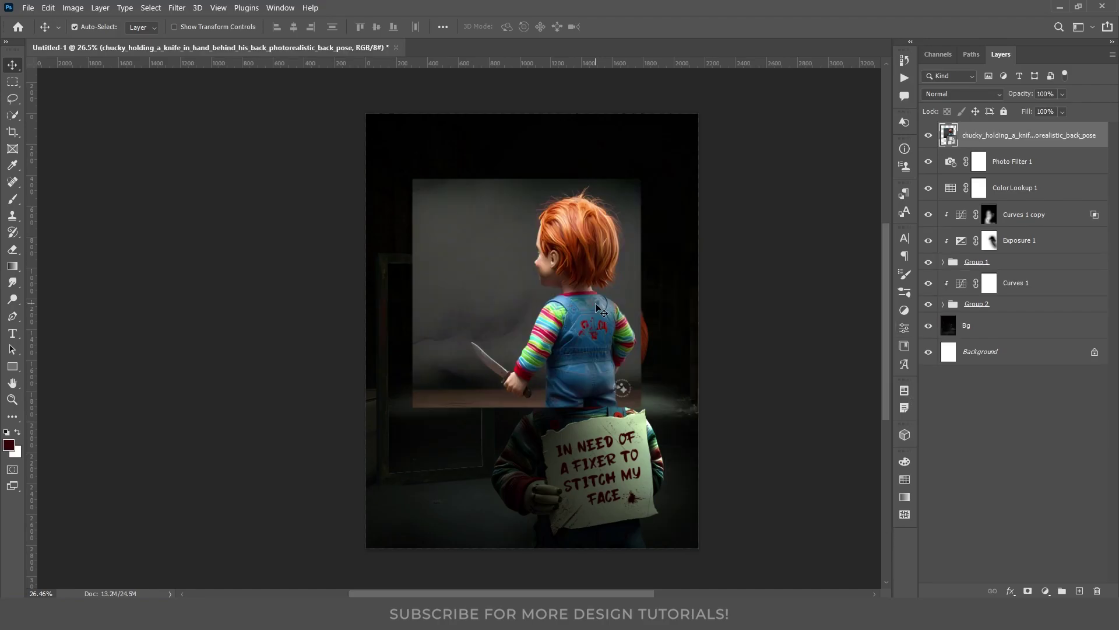
Place back-view Chucky in the mirror, copy the glass mask onto him, and hide his striped sleeve
left_click_drag(601, 309, 463, 341)
left_click(943, 304)
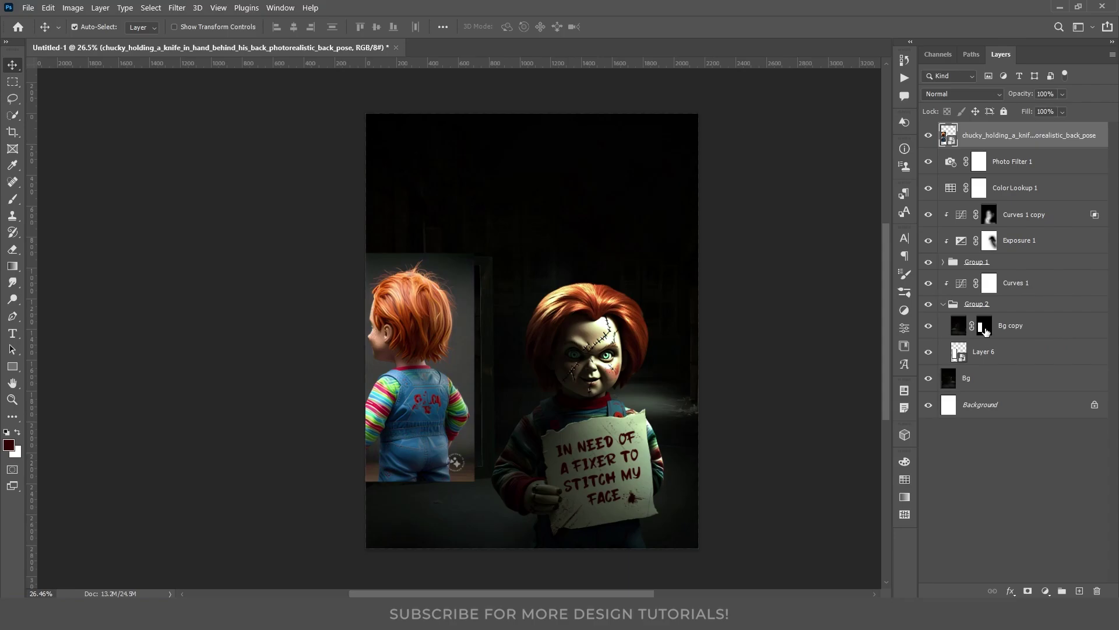
left_click_drag(985, 331, 991, 139)
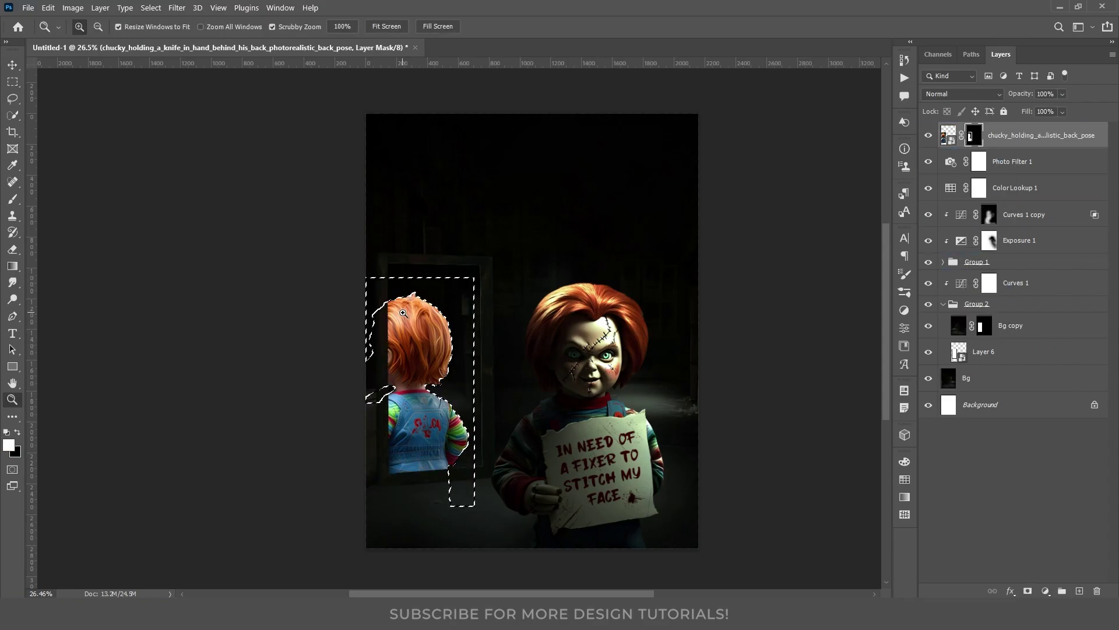
left_click(410, 321)
key("b")
key("x")
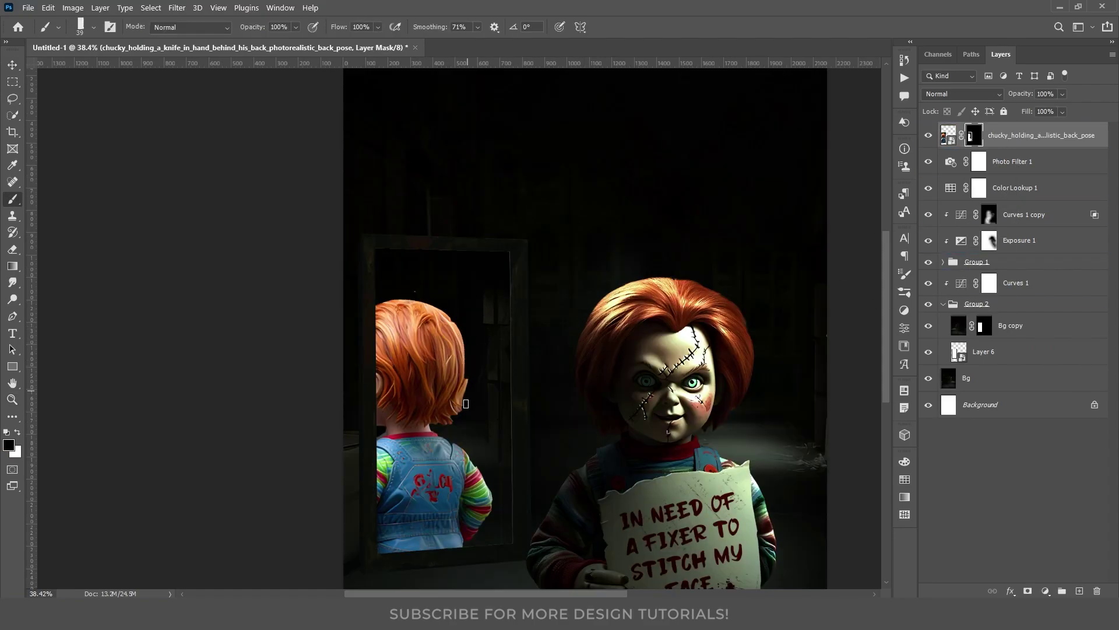
scroll(476, 367, "up", 2)
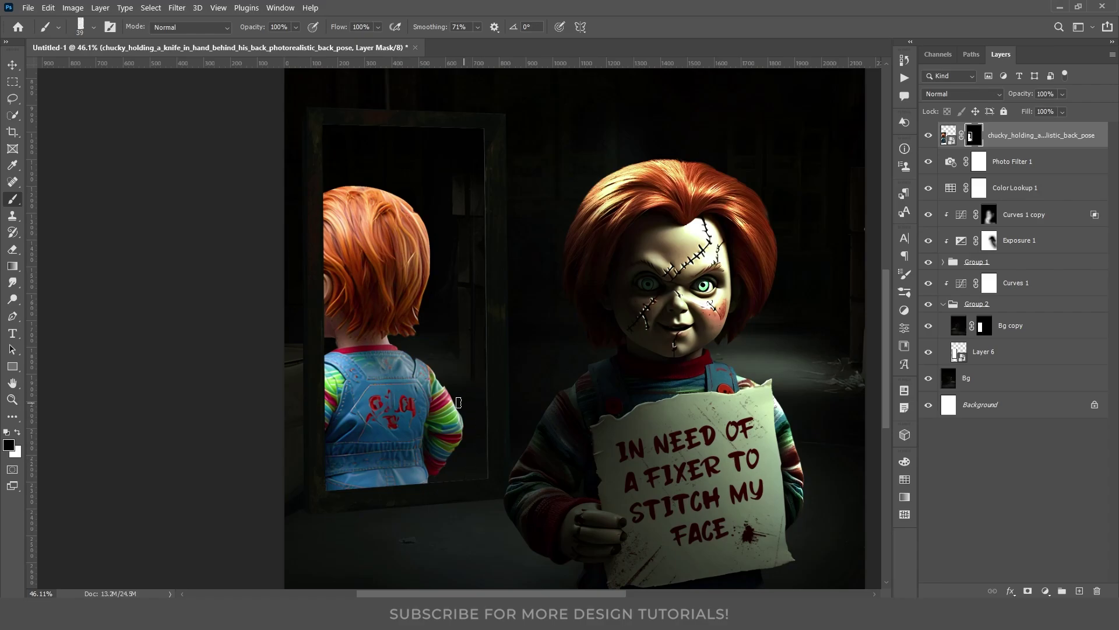
left_click_drag(454, 412, 439, 449)
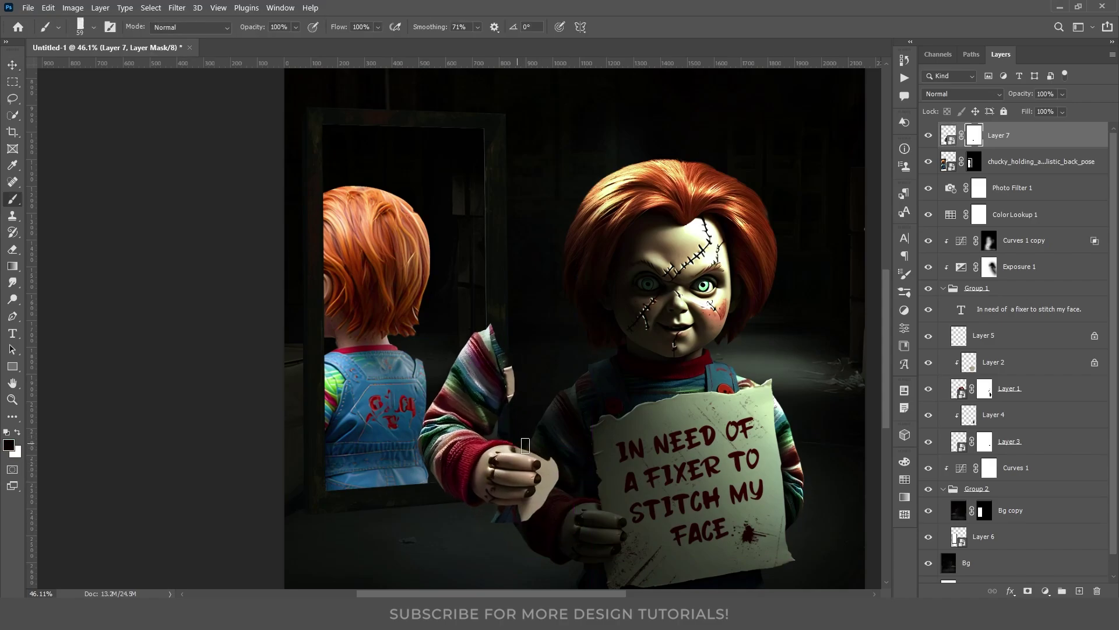
Flip and position the arm, then commit the knife placement in the reflection's hand
right_click(542, 439)
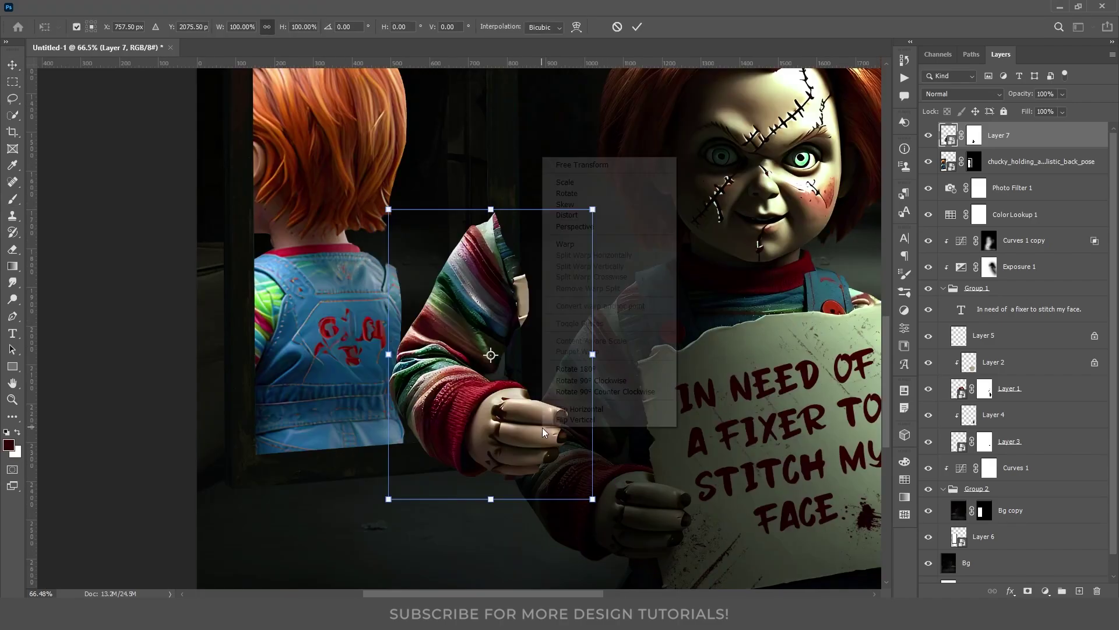
left_click(583, 407)
left_click_drag(356, 372, 416, 383)
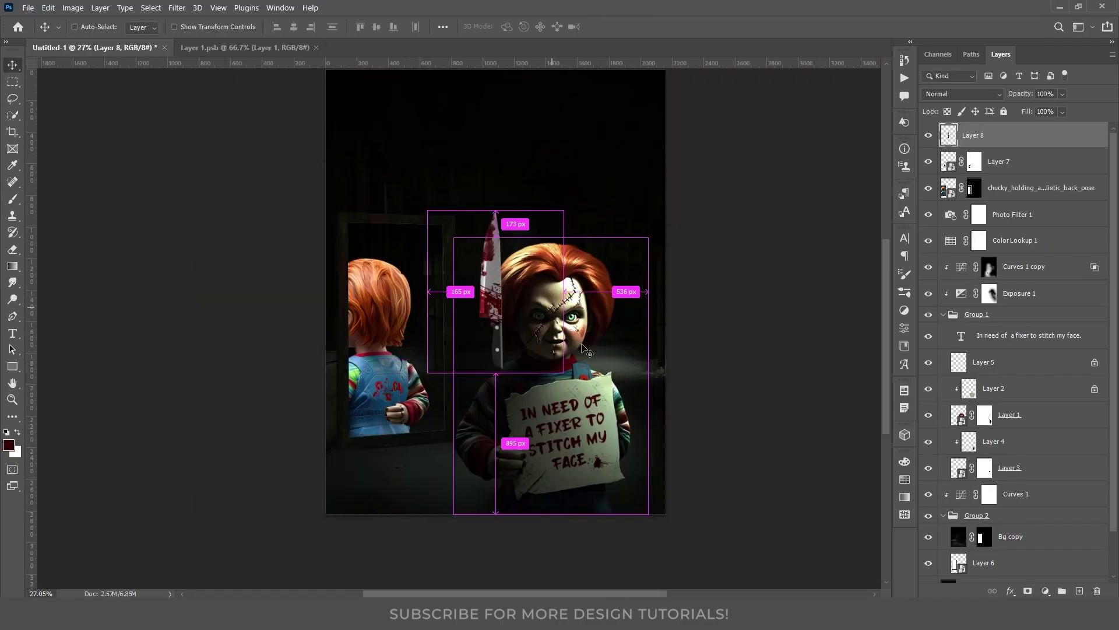
left_click(973, 163, "ctrl")
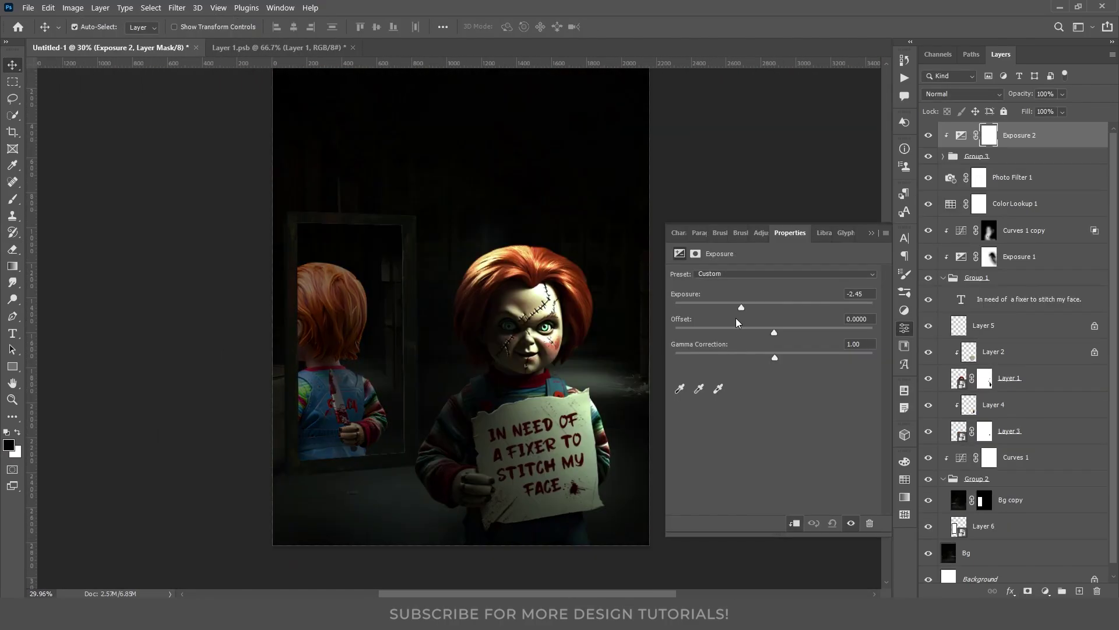
Darken the reflection with an Exposure adjustment around -3.97 and paint its mask
left_click_drag(736, 317, 709, 325)
key("b")
mouse_move(333, 280)
left_mouse_down()
mouse_move(400, 175)
mouse_move(462, 325)
mouse_move(399, 180)
mouse_move(380, 184)
mouse_move(612, 262)
mouse_move(315, 330)
left_mouse_up()
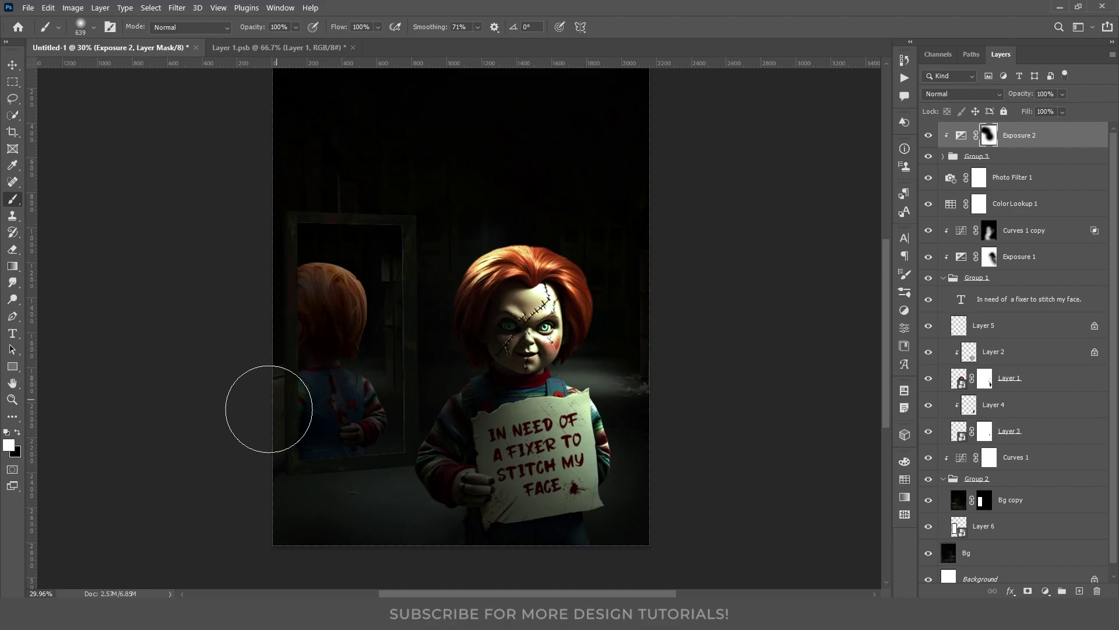
Load the knife's selection and paint white on the Exposure 2 mask to brighten the reflected knife
key("v")
key("ctrl+2")
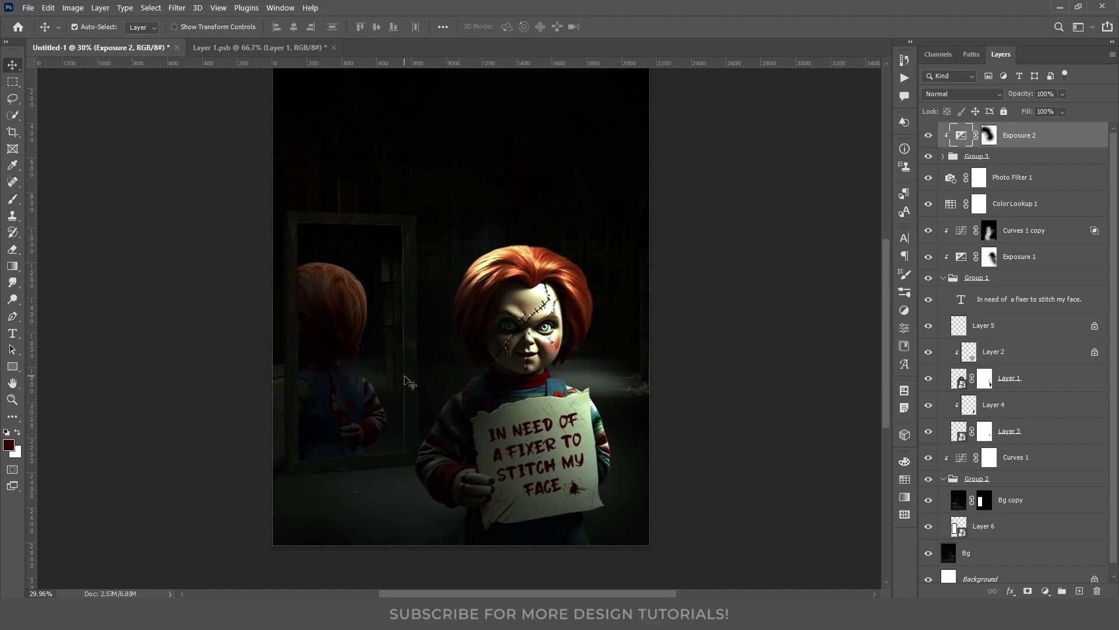
left_click(944, 156)
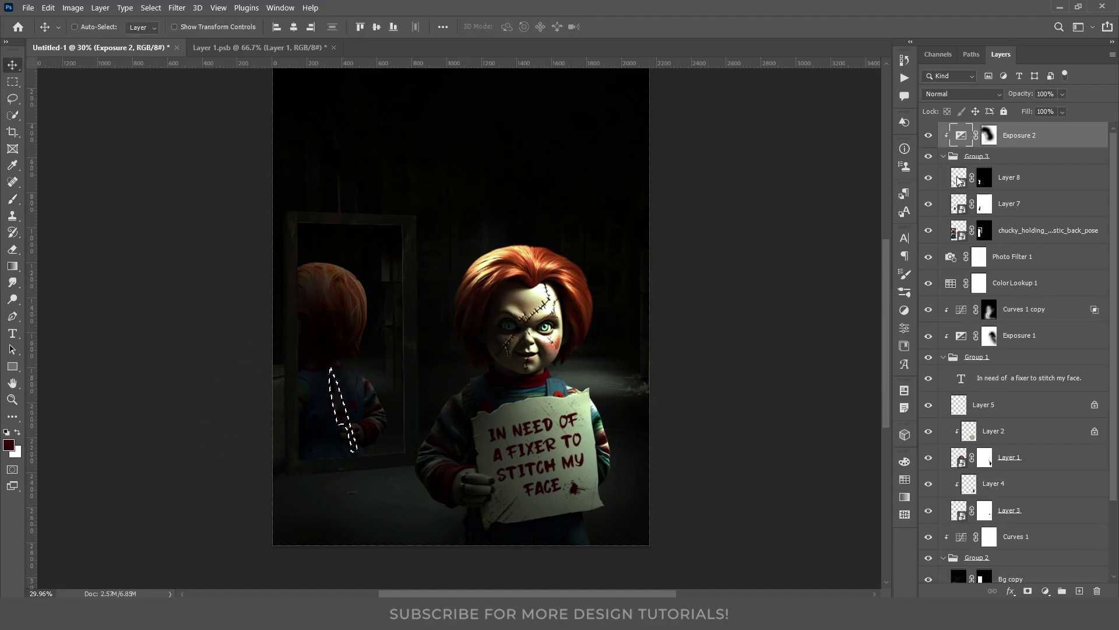
left_click(989, 136)
scroll(329, 405, "up", 3)
key("b")
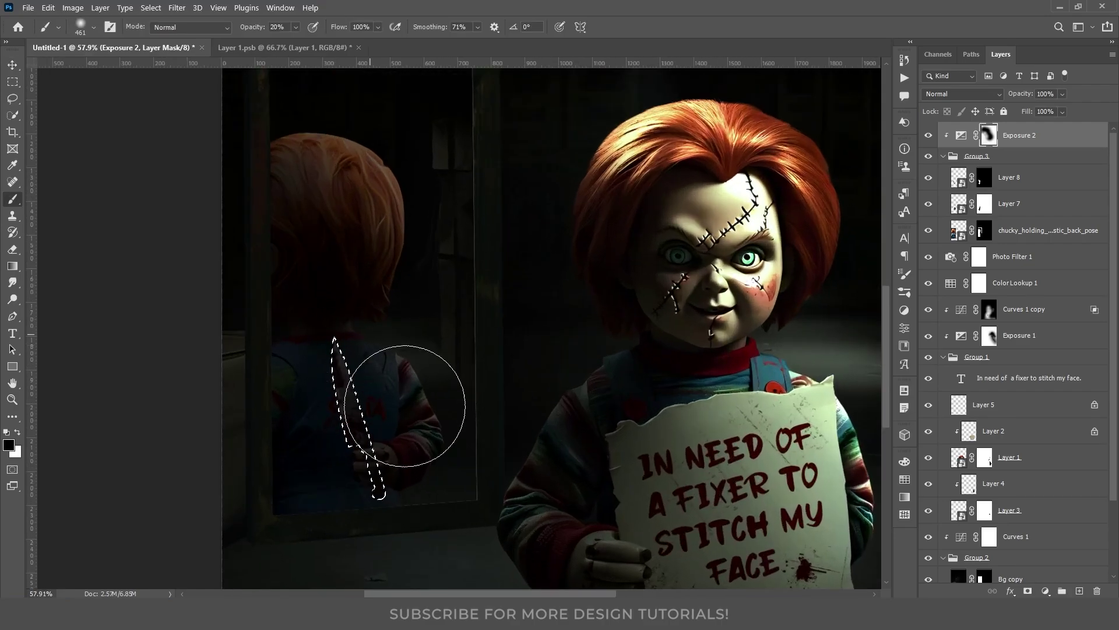
mouse_move(424, 401)
left_mouse_down()
mouse_move(405, 405)
mouse_move(407, 448)
mouse_move(375, 358)
mouse_move(394, 351)
left_mouse_up()
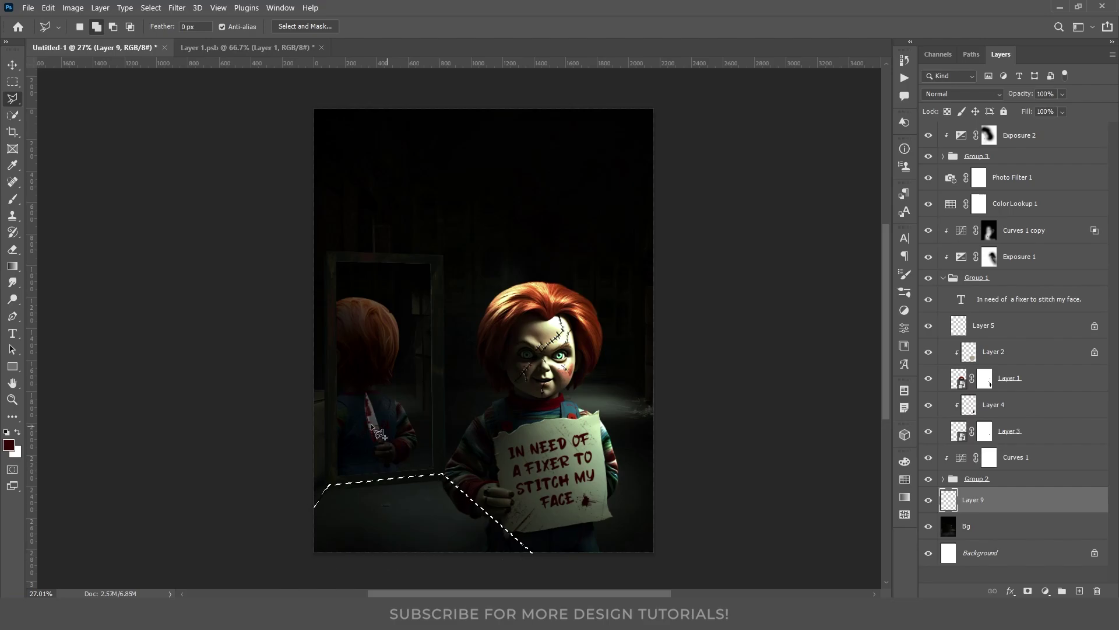
Enlarge the Child's Play title block, then stamp all visible layers into a new merged layer
key("b")
key("d")
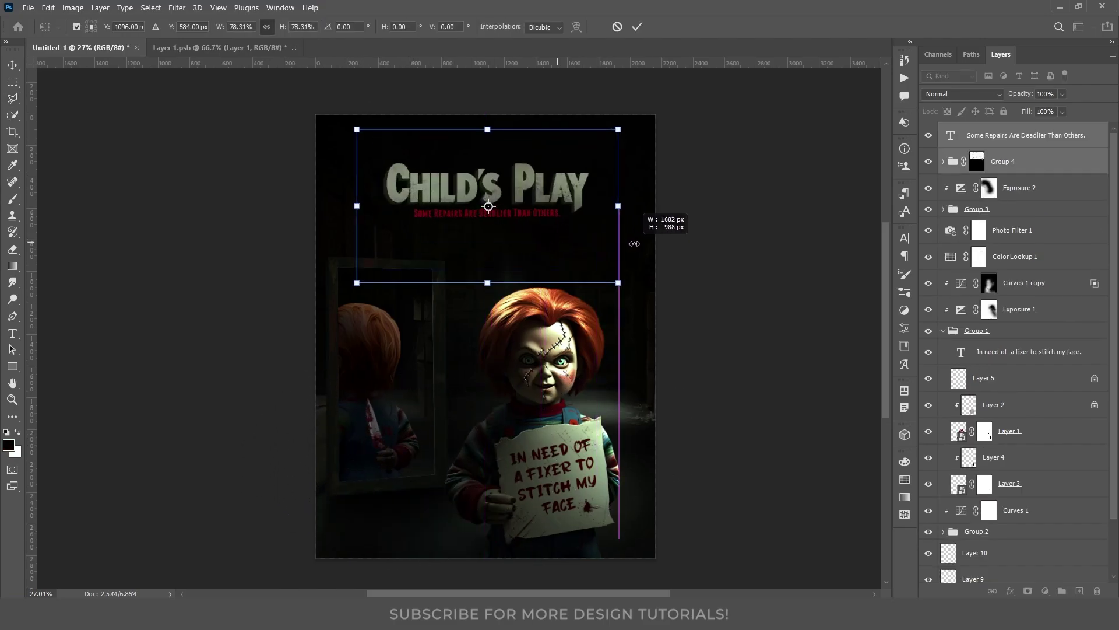
left_click_drag(637, 212, 669, 246)
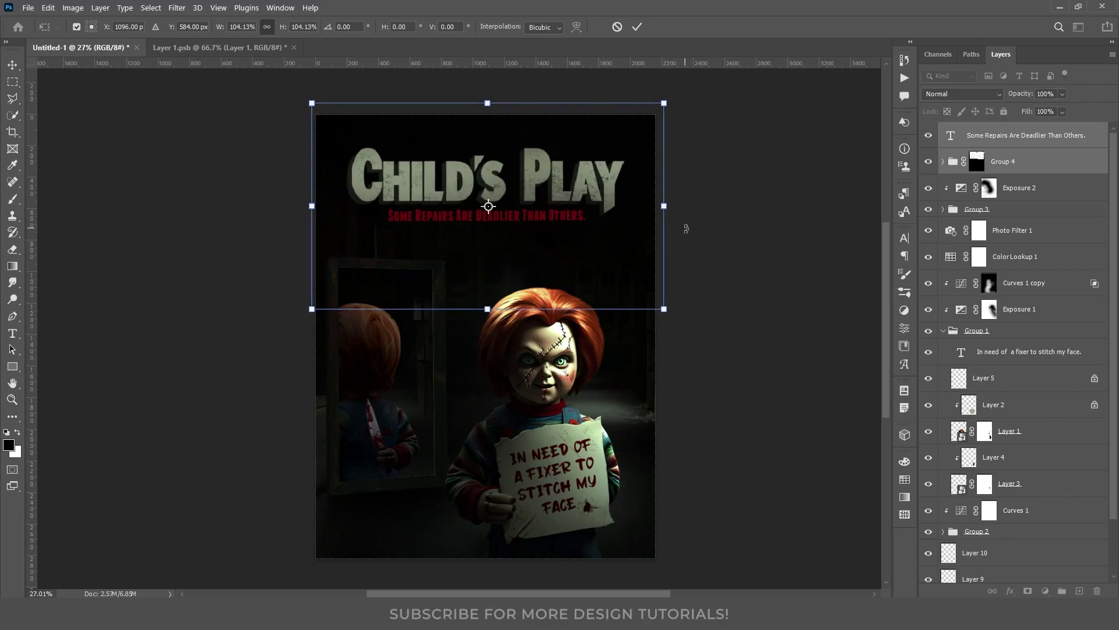
key("Return")
key("ctrl+alt+shift+e")
Grade the merged layer in Camera Raw: lower exposure, adjust lighting and tint, change dehaze, add grain
key("ctrl+shift+a")
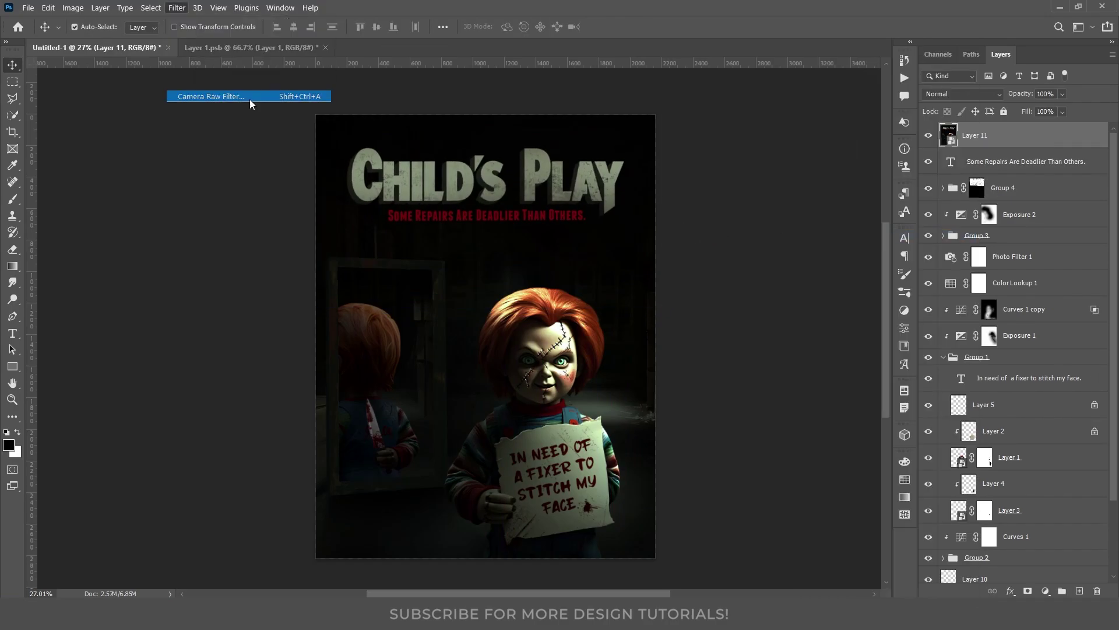
left_click_drag(919, 217, 931, 221)
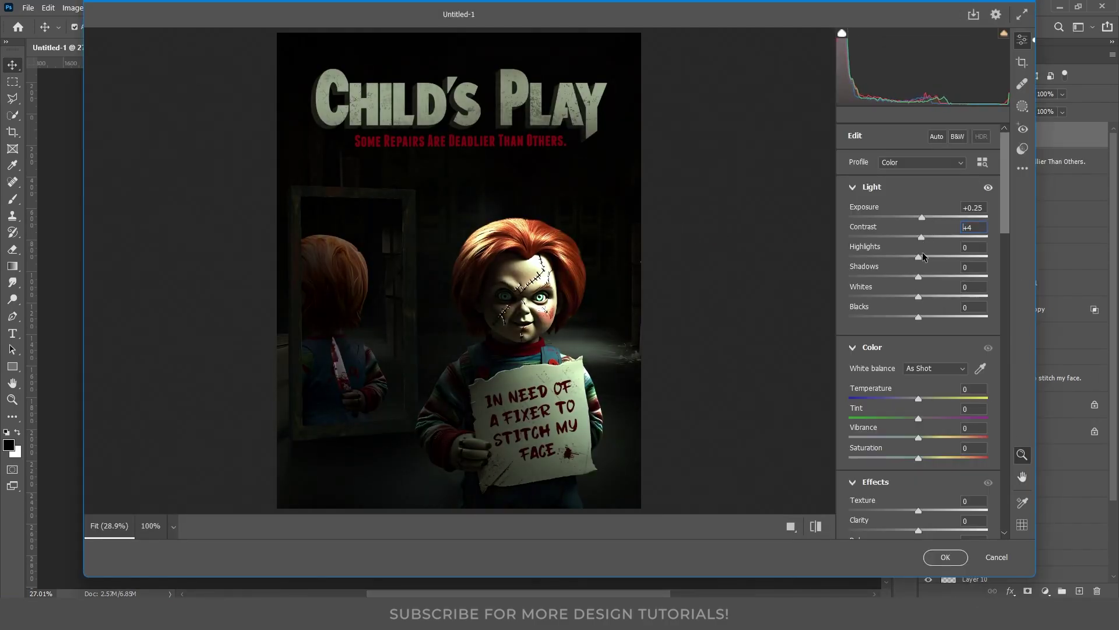
left_click_drag(919, 276, 931, 280)
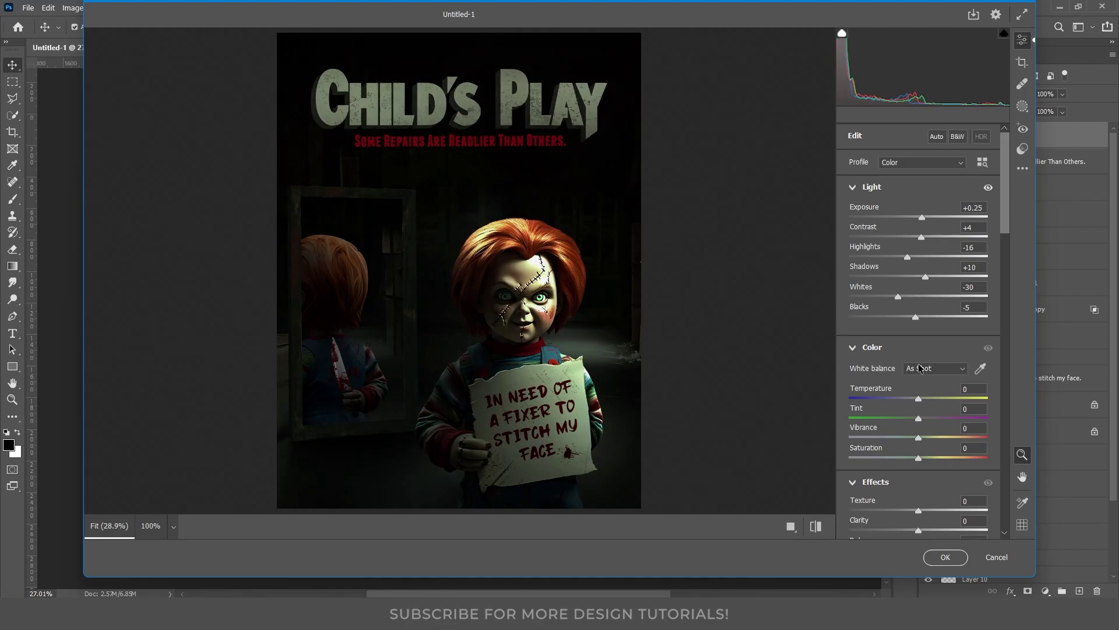
left_click_drag(919, 356, 902, 356)
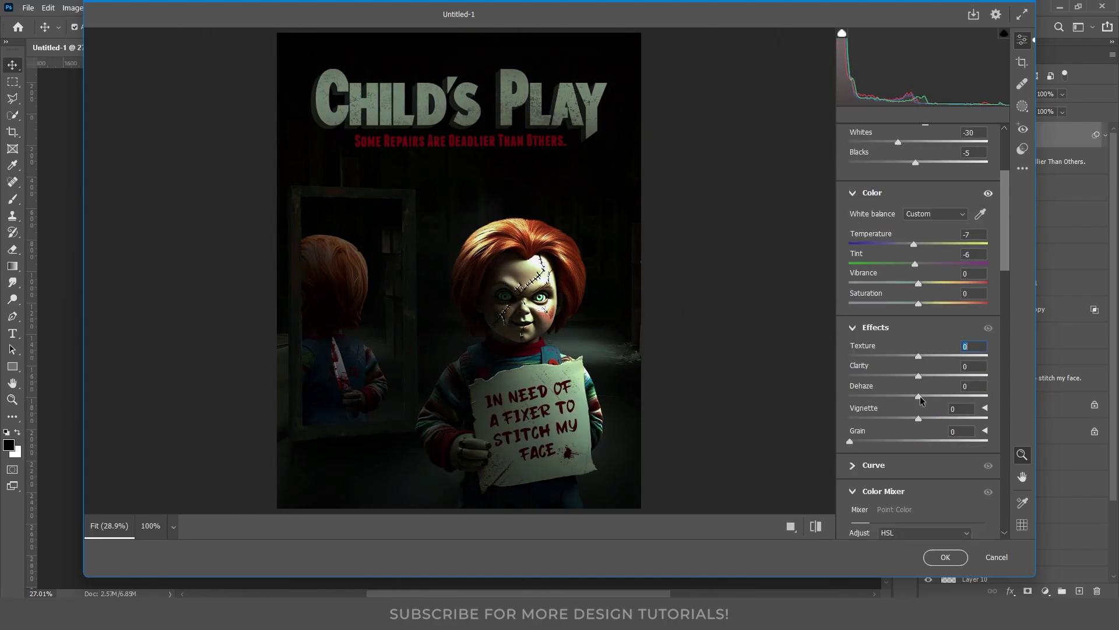
left_click_drag(922, 400, 929, 400)
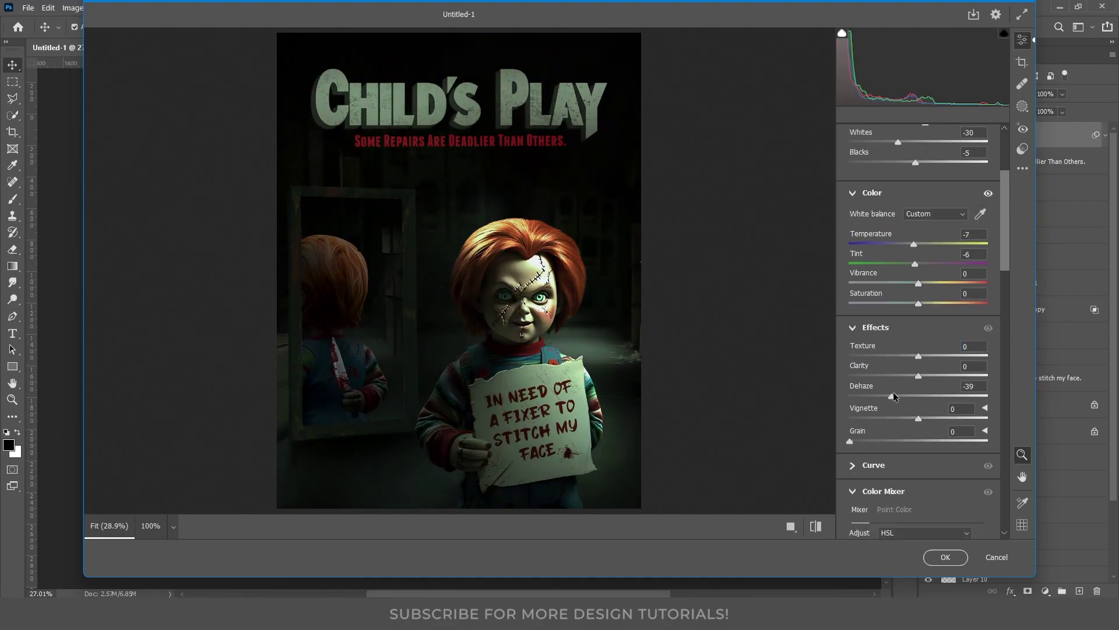
left_click_drag(850, 441, 894, 446)
left_click(945, 558)
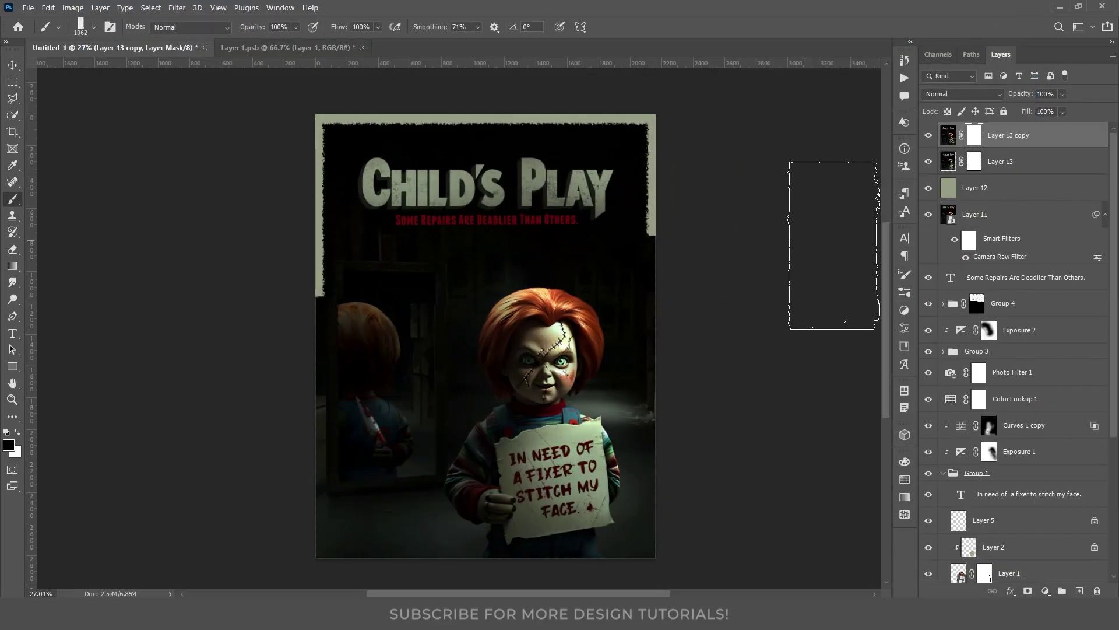